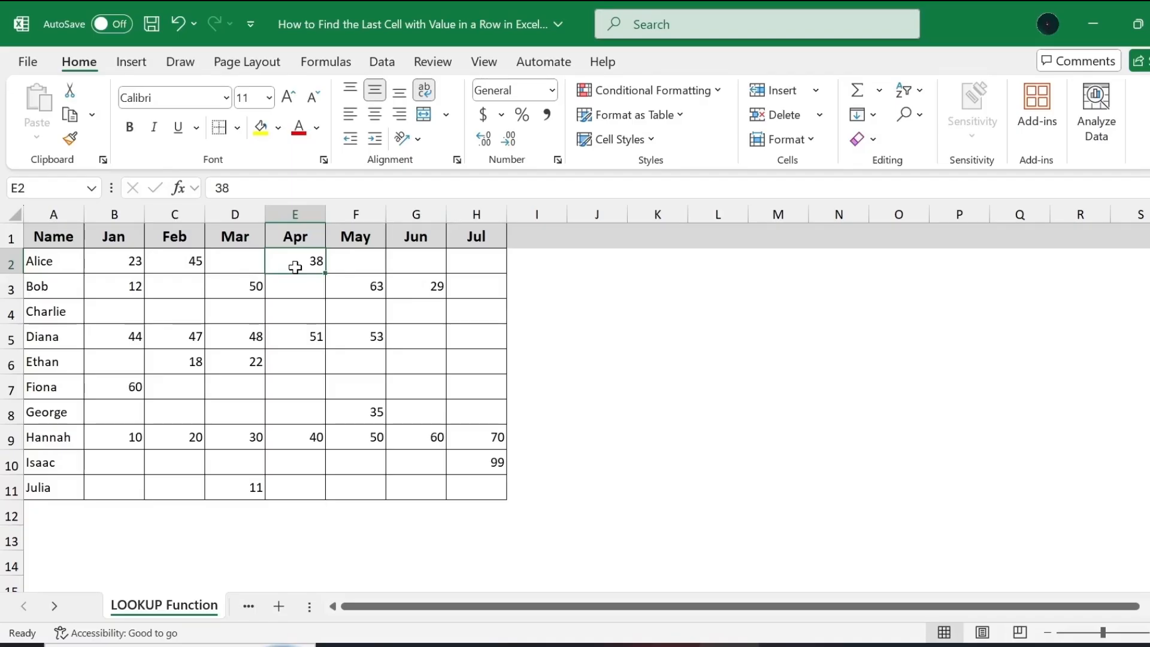
Enter =LOOKUP(2,1/(B2:G2<>""),B2:G2) in cell H2 of the LOOKUP Function sheet and compare the result with cell E2.
click(498, 260)
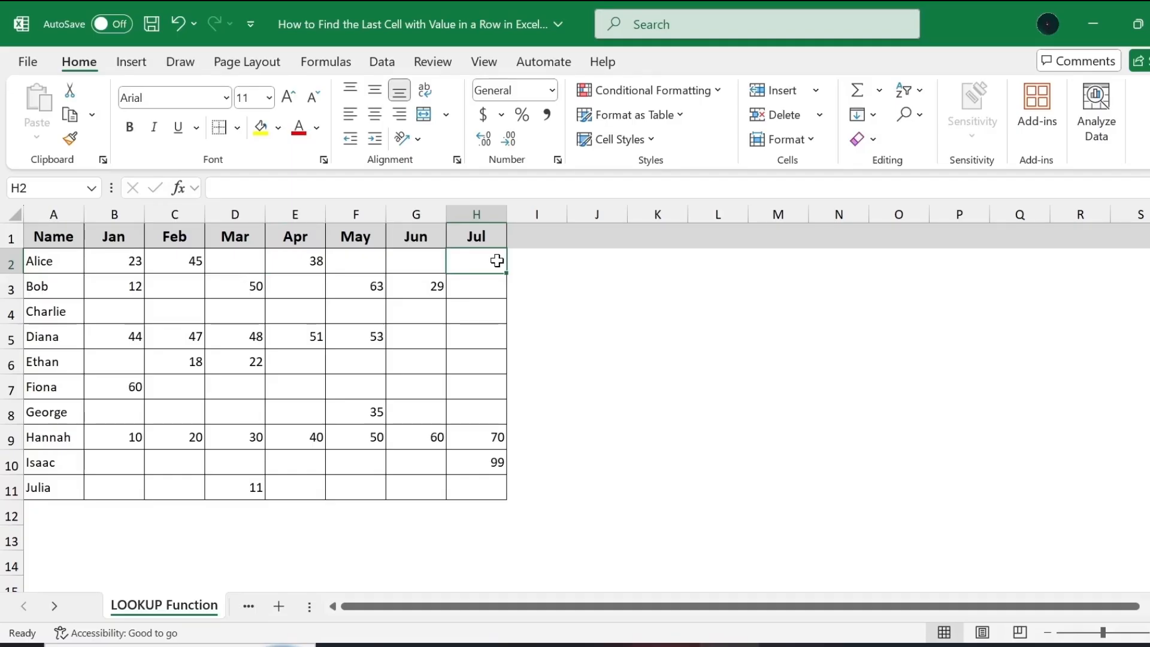
click(299, 264)
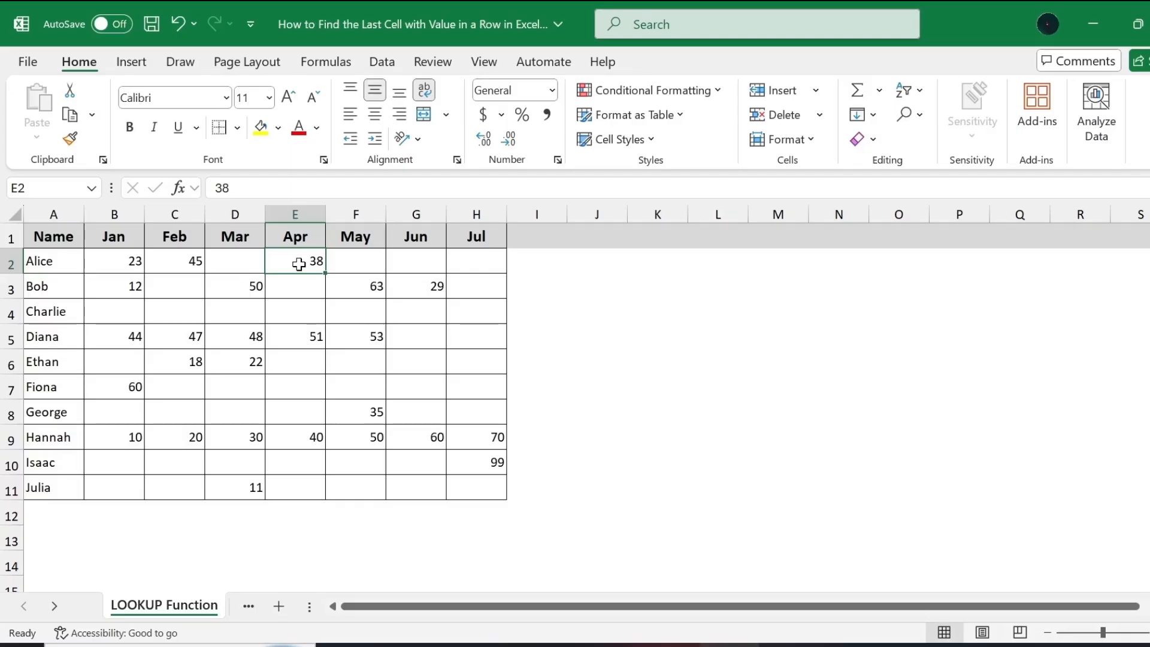
key(ctrl+c)
double_click(476, 262)
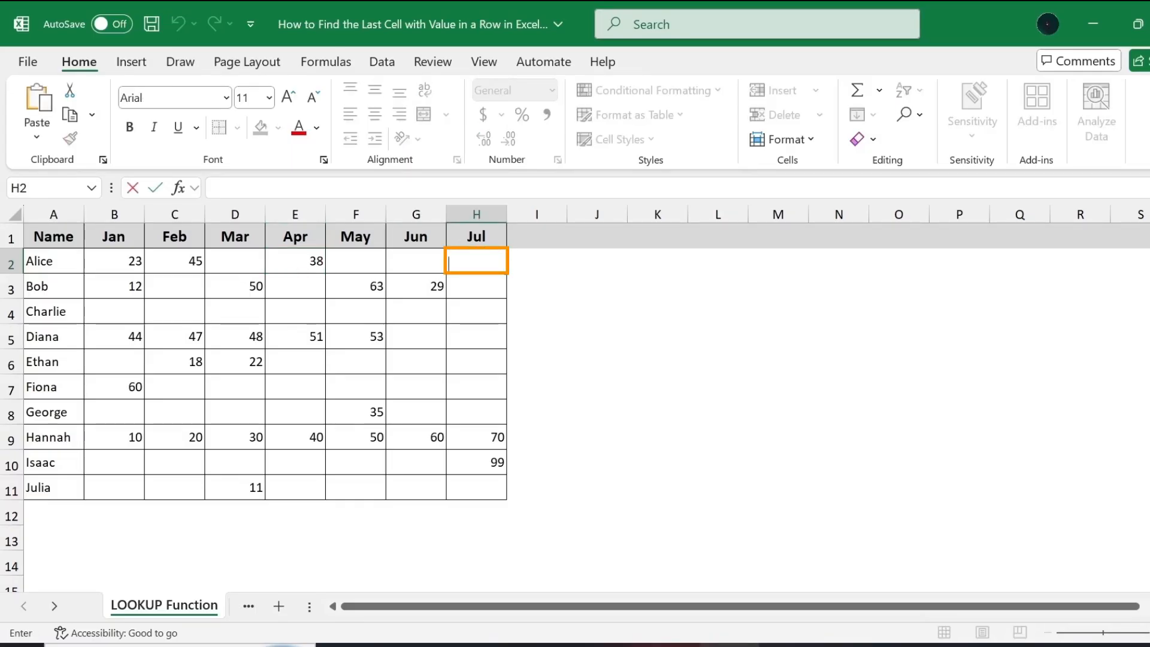
key(ctrl+v)
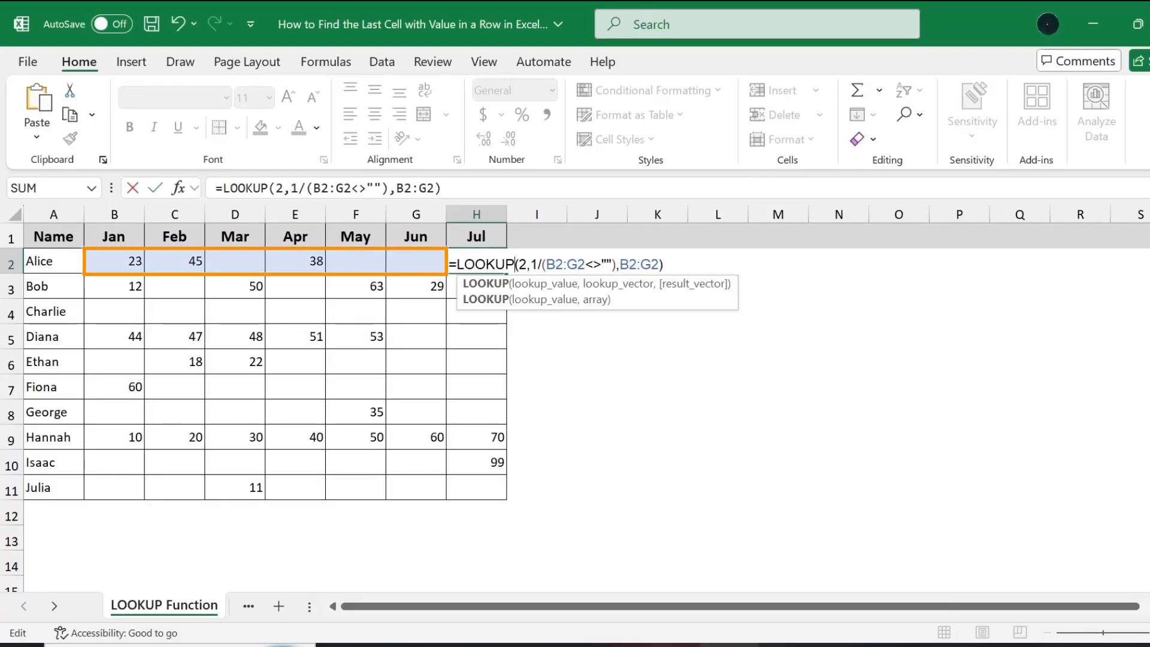
drag(542, 265, 616, 264)
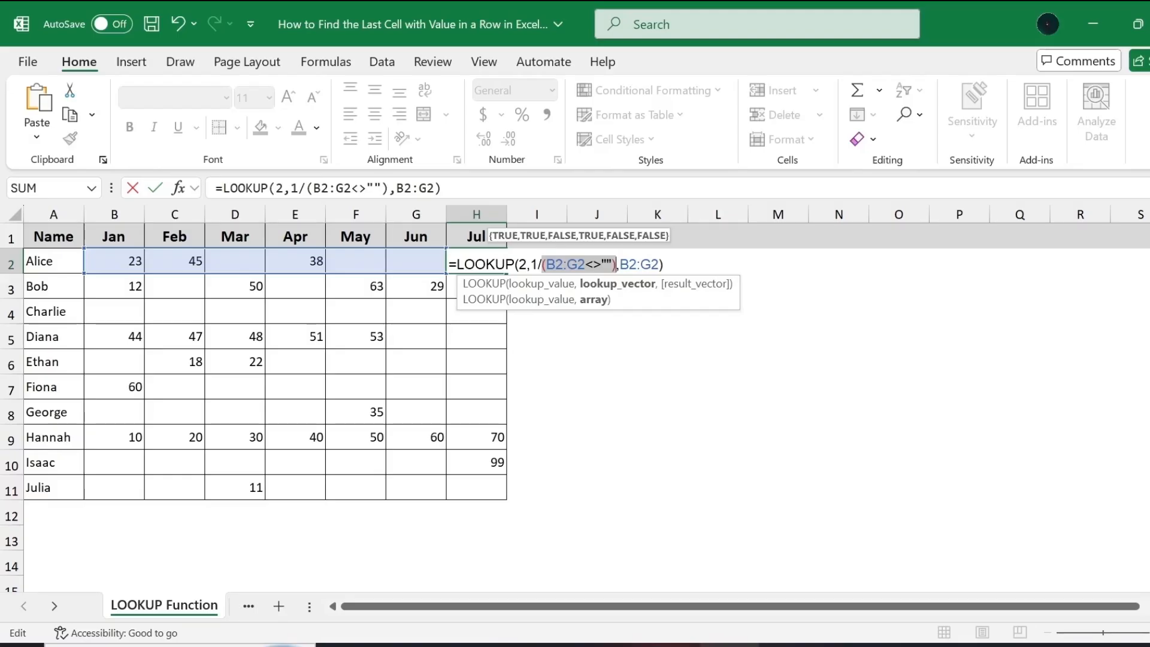
double_click(533, 264)
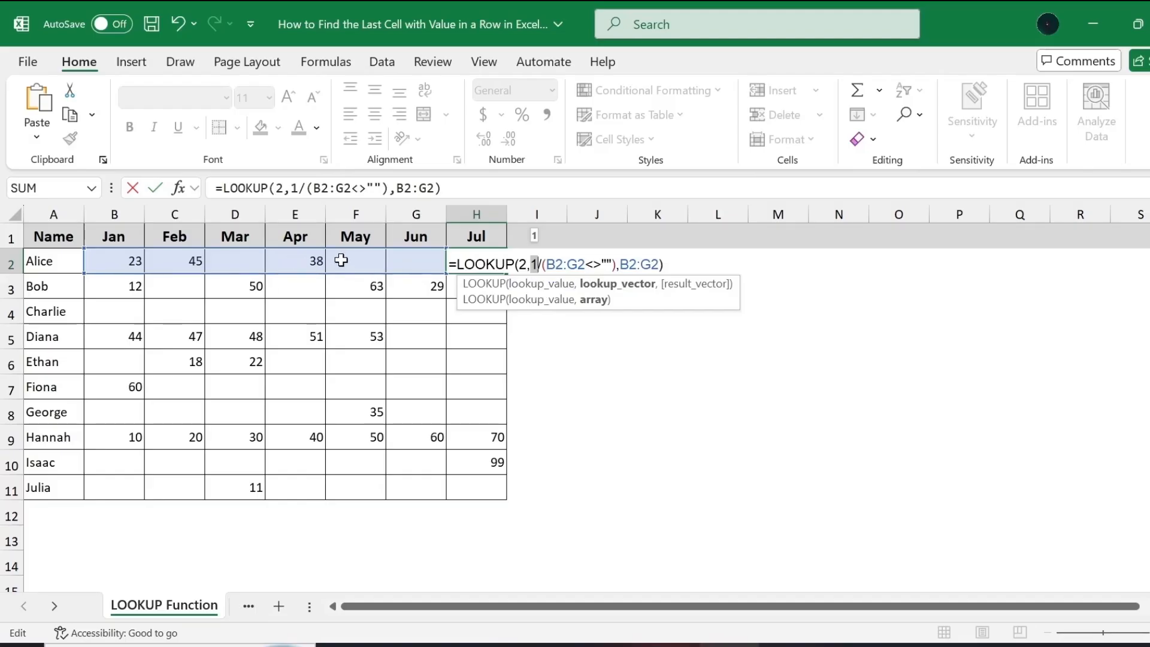
click(527, 283)
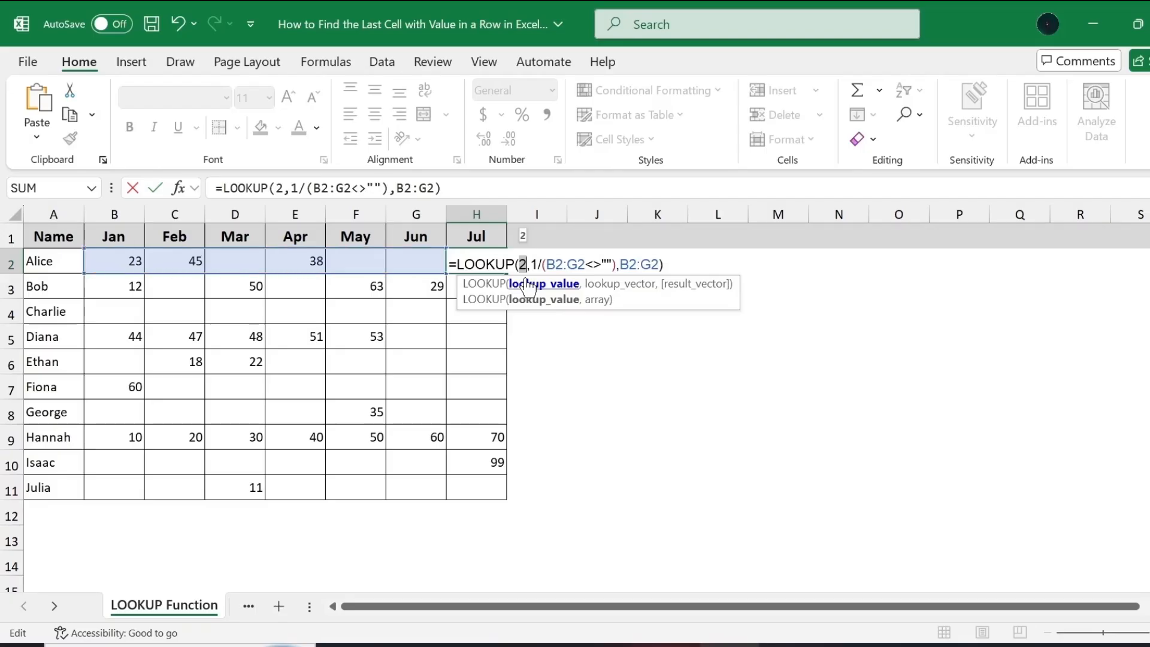
click(520, 267)
key(Return)
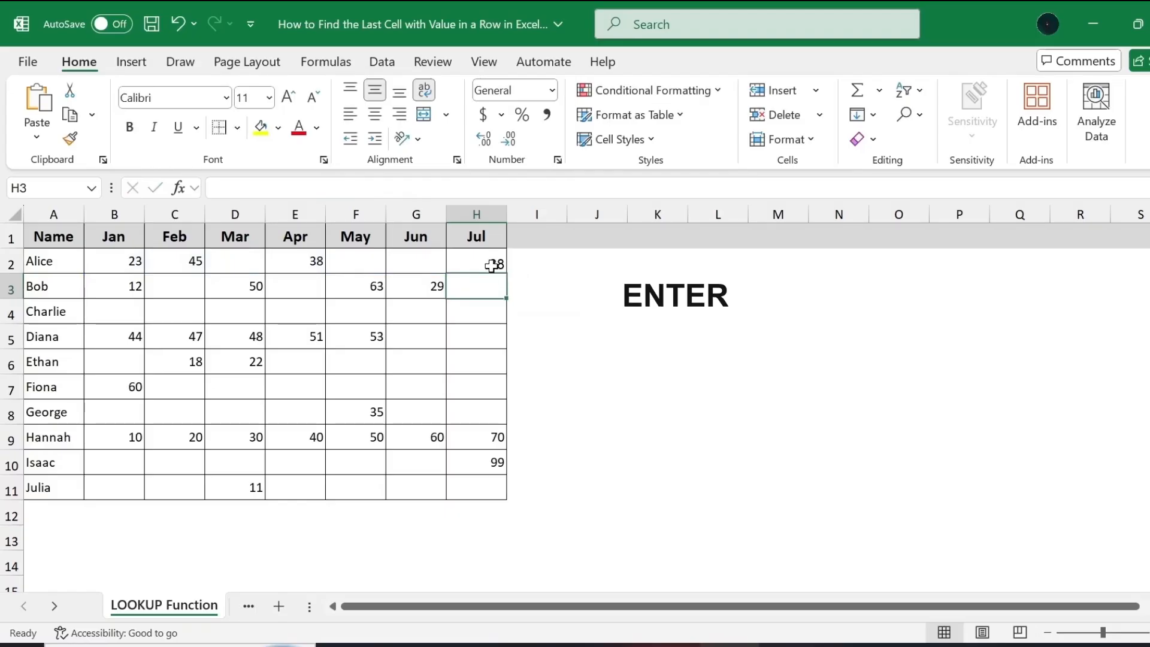
click(494, 269)
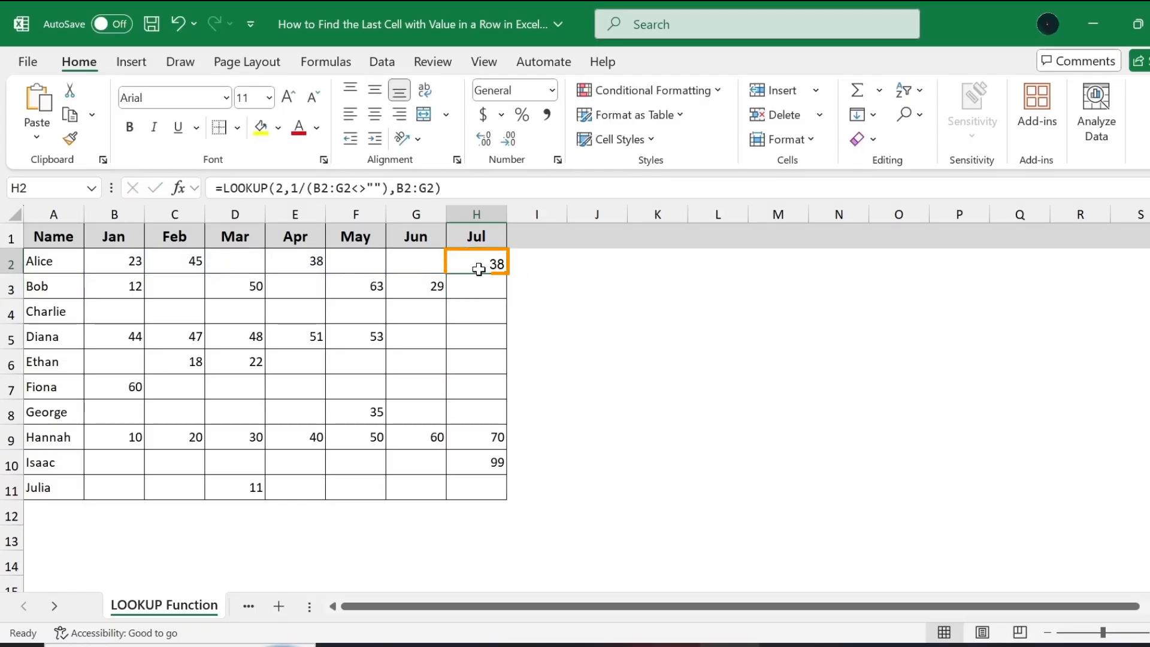
click(305, 266)
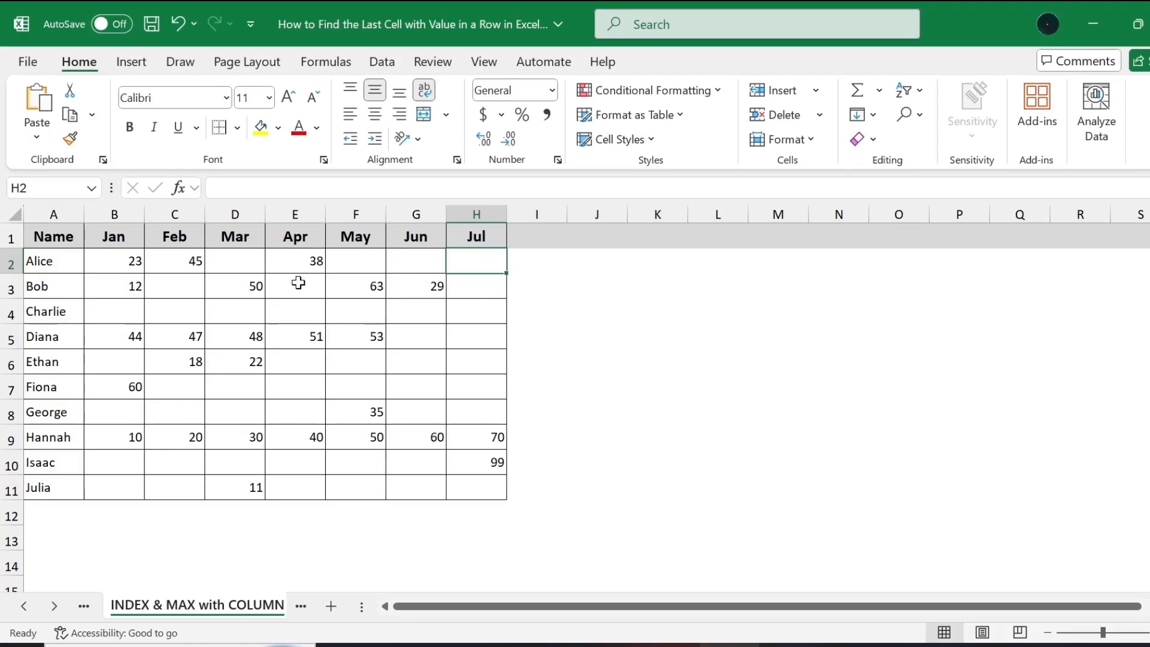
Enter =INDEX(B2:G2,MAX(IF(B2:G2<>"",COLUMN(B2:G2)-COLUMN(B2)+1))) in cell H2 of the INDEX & MAX with COLUMN sheet.
click(298, 262)
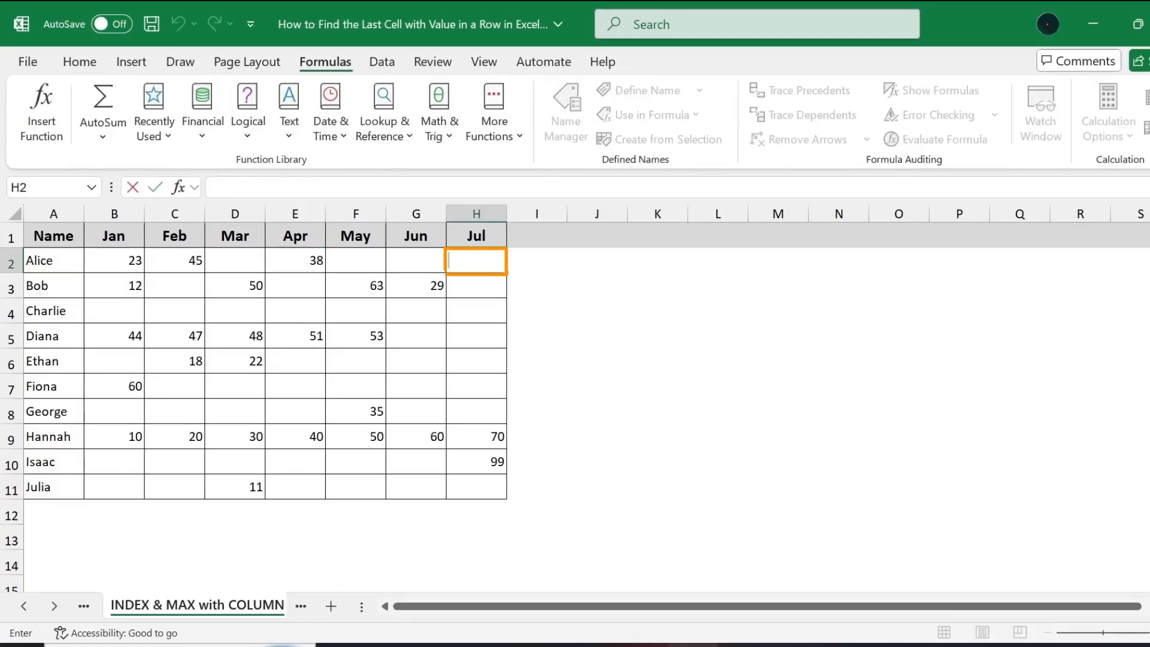
key(ctrl+v)
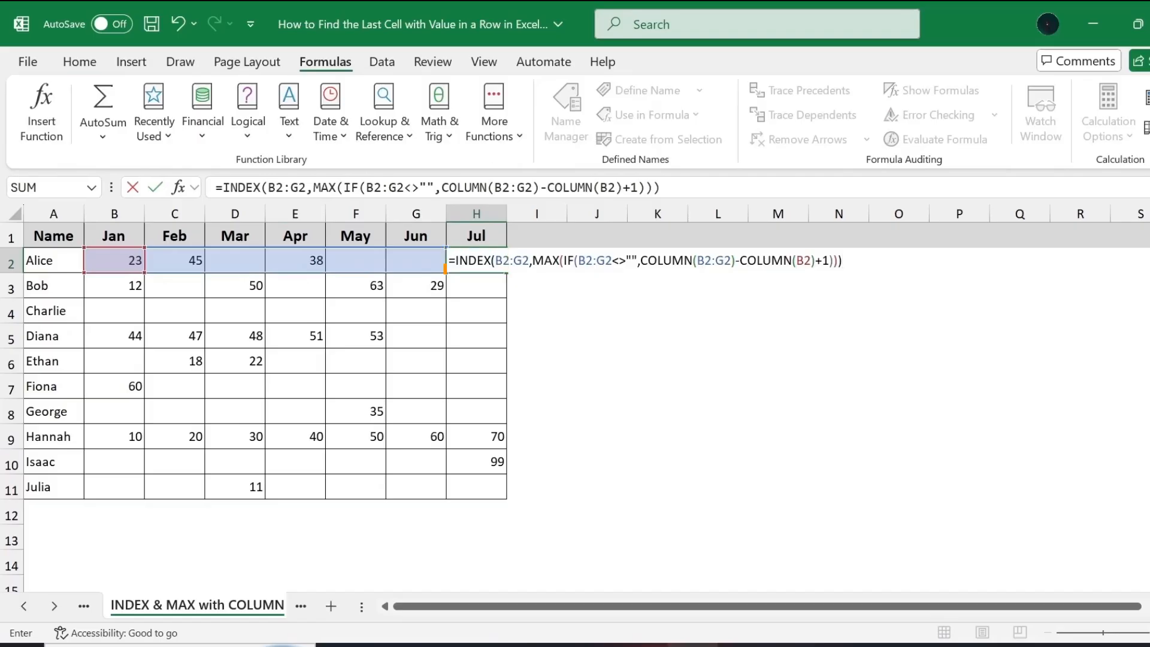
click(491, 261)
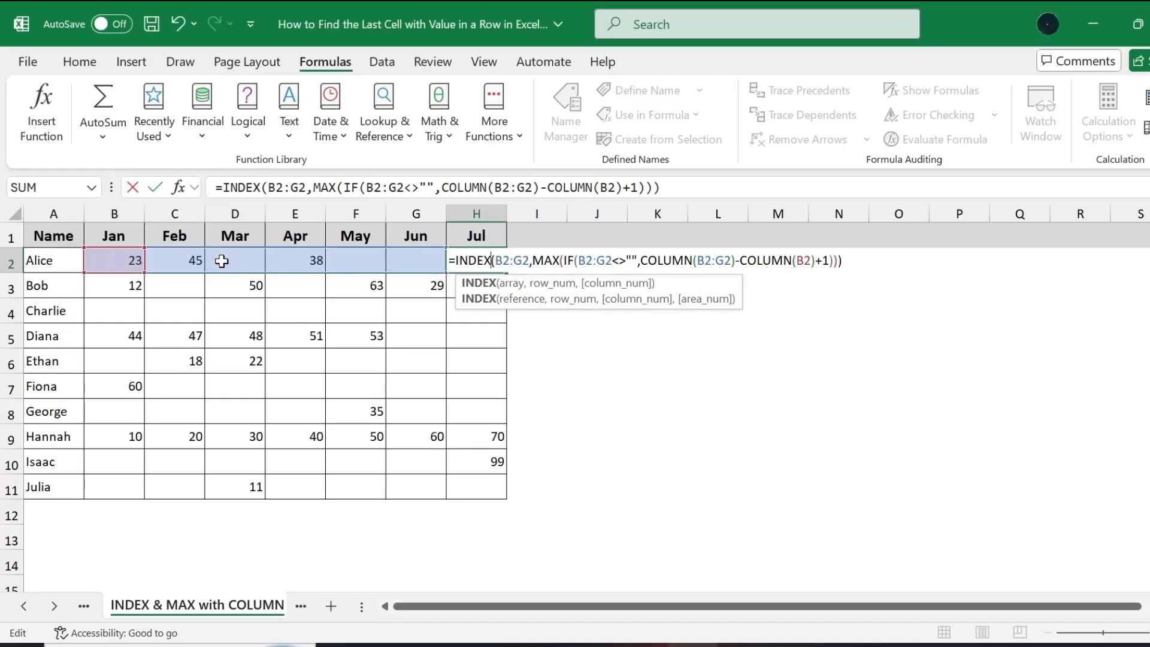
double_click(545, 260)
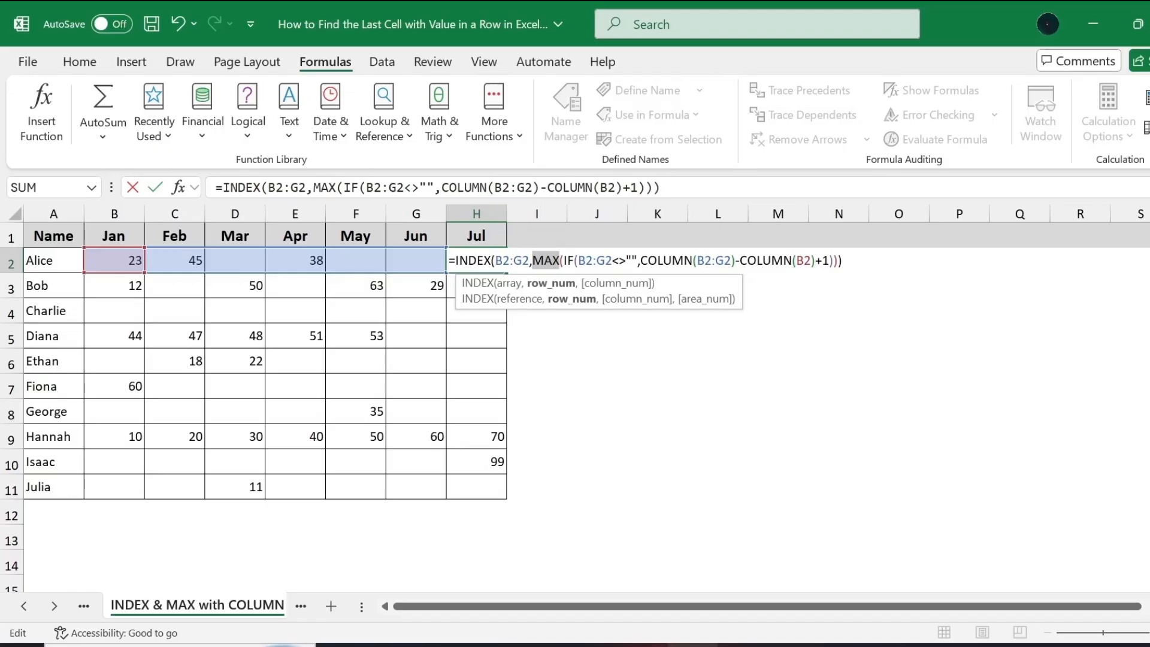
double_click(473, 261)
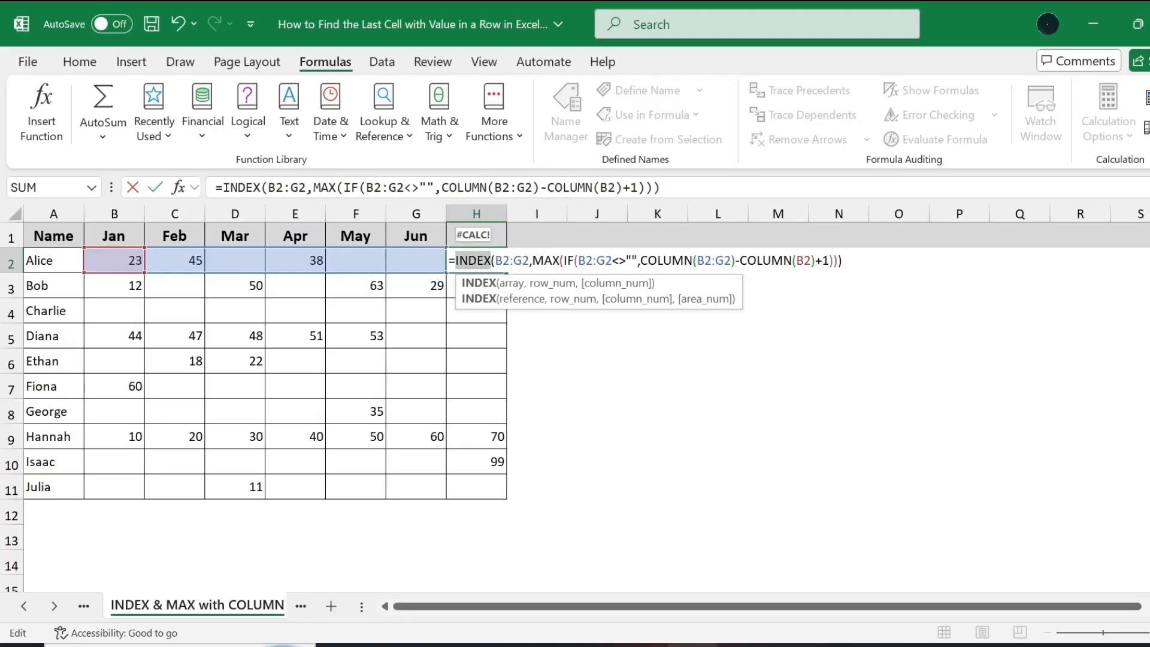
click(492, 261)
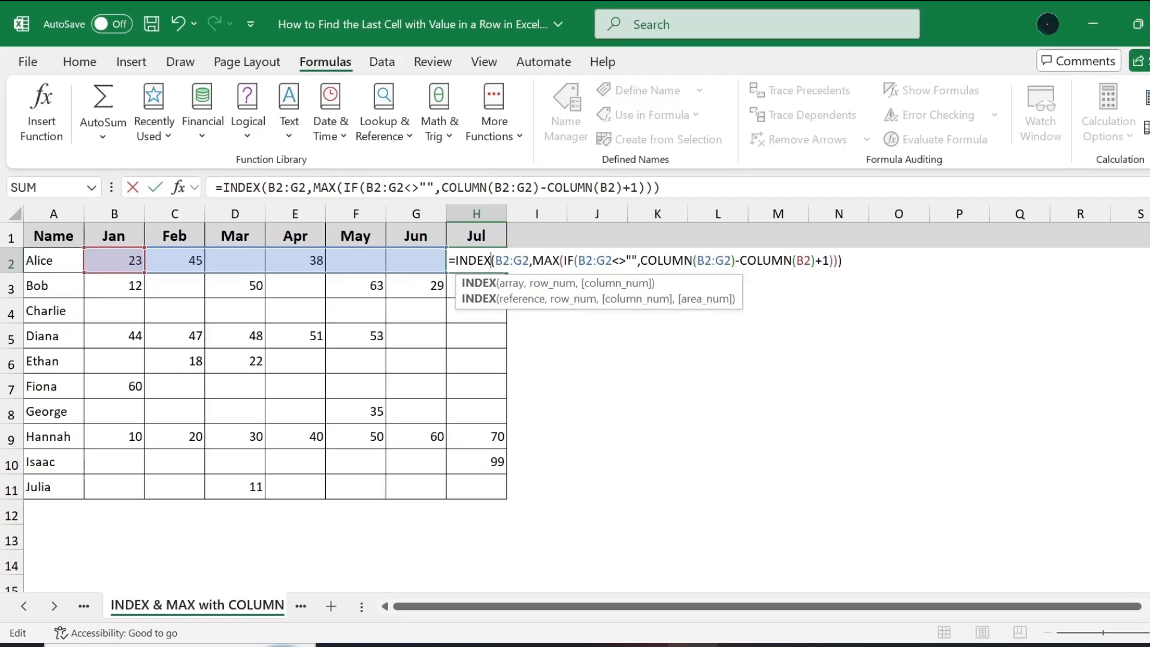
key(ctrl+shift+Return)
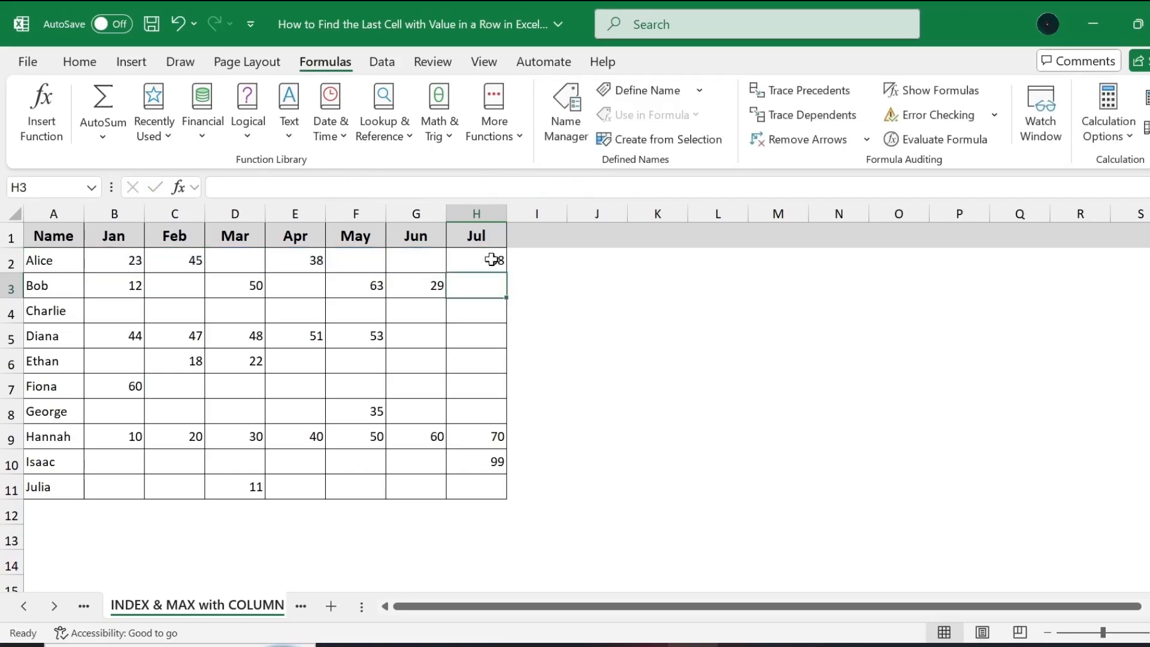
click(473, 257)
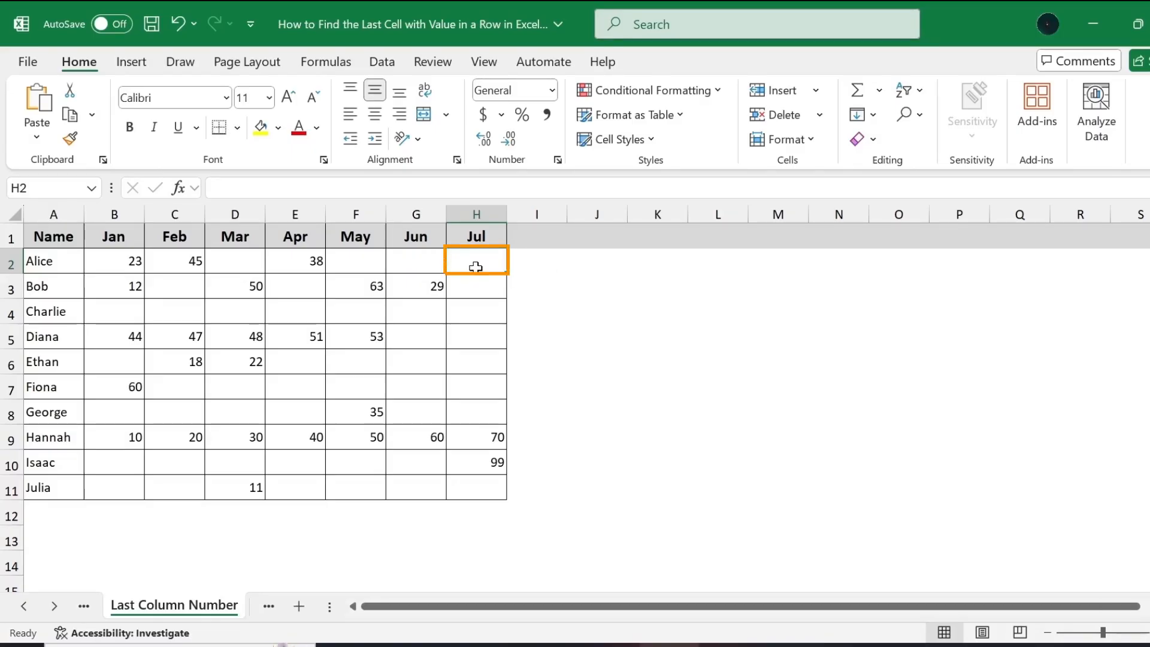
Enter =MAX(IF(B2:G2<>"",COLUMN(B2:G2))) in cell H2 of the Last Column Number sheet and compare the result with column E.
double_click(476, 265)
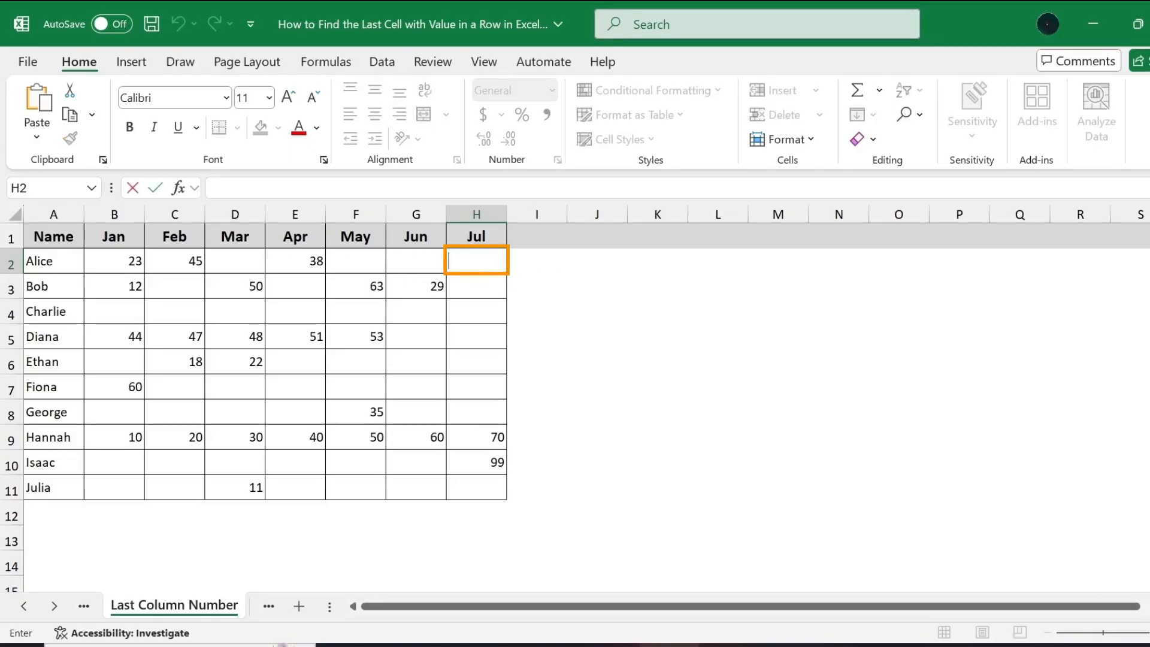
key(ctrl+v)
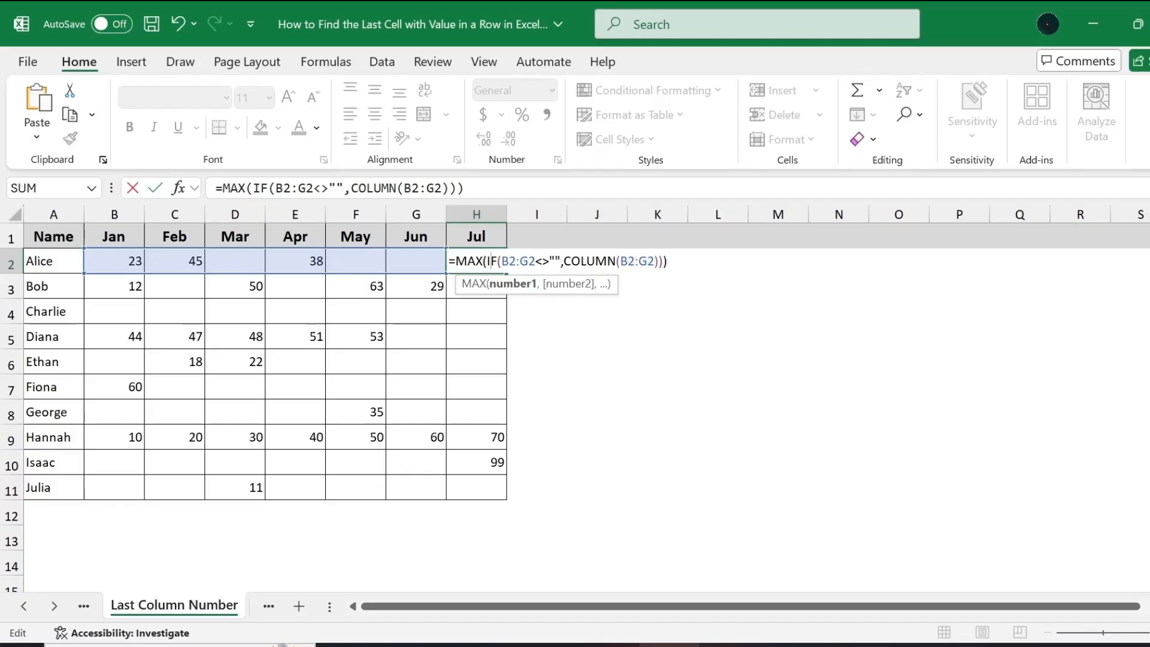
key(Return)
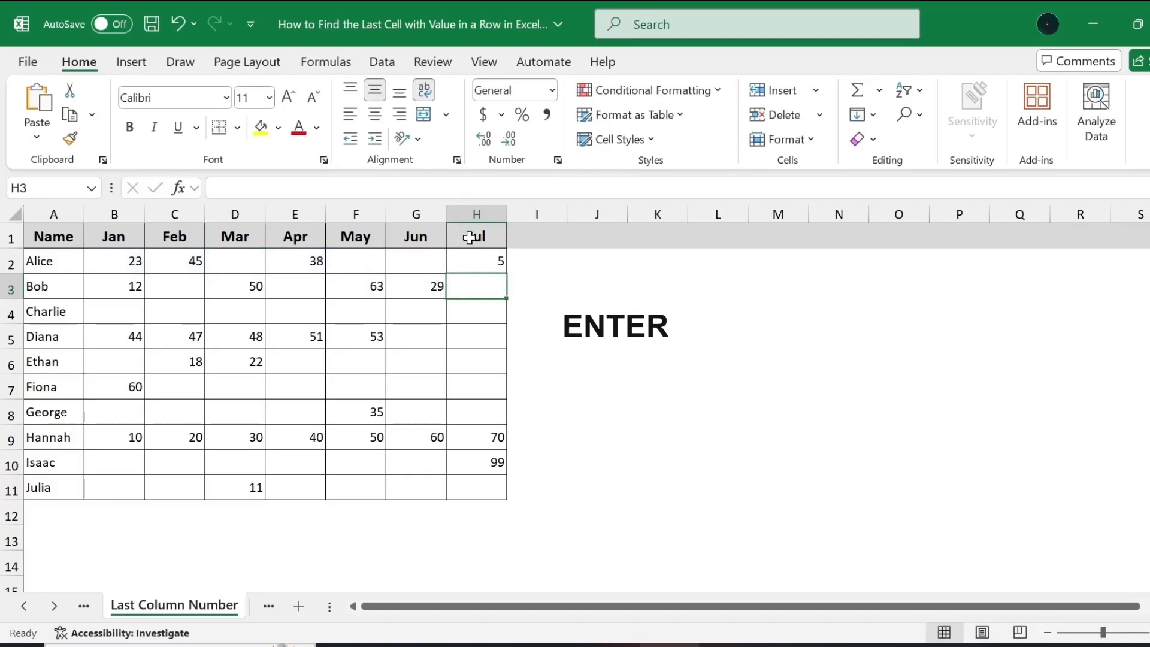
click(477, 261)
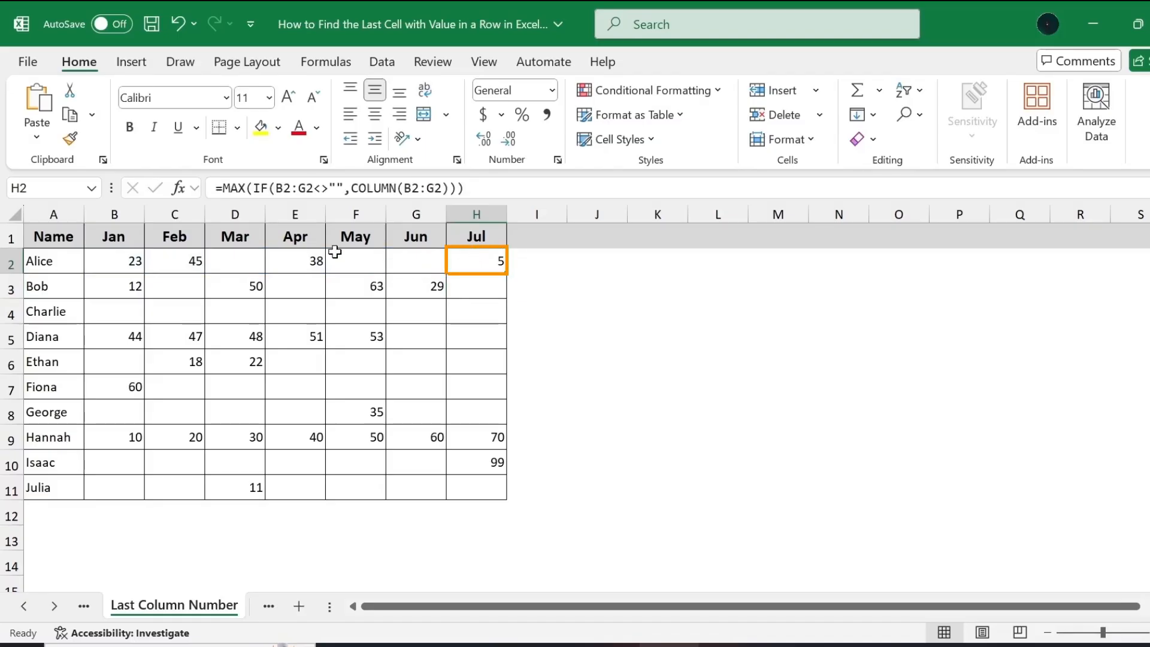
click(293, 213)
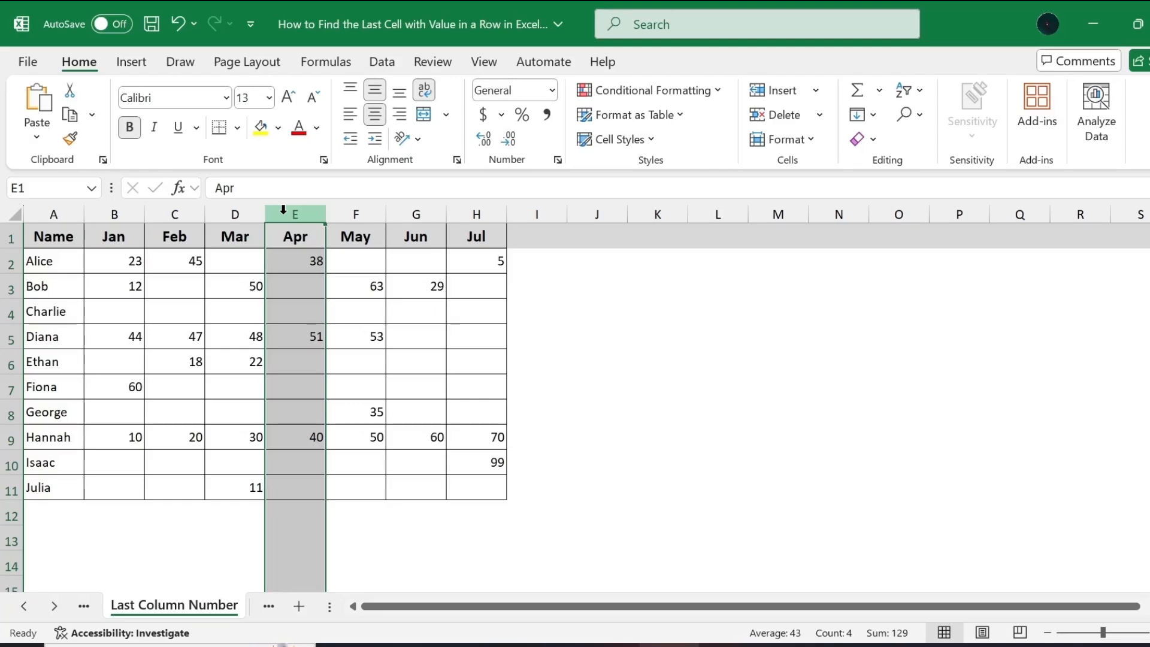
Replace the formula in H2 with =SUBSTITUTE(ADDRESS(1,MAX(IF(B2:G2<>"",COLUMN(B2:G2))),4),"1","") to return the last used column's letter.
click(471, 262)
key(BackSpace)
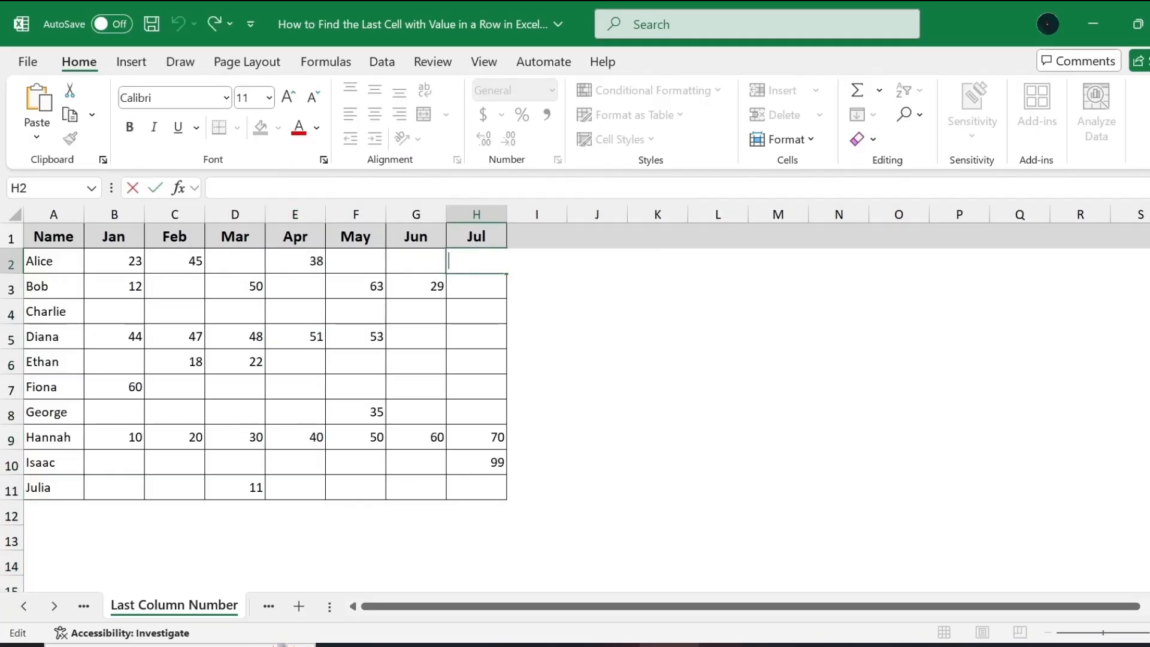
text(=SUBSTITUTE(ADDRESS(1,MAX(IF(B2:G2<>"",COLUMN(B2:G2))),4),"1",""))
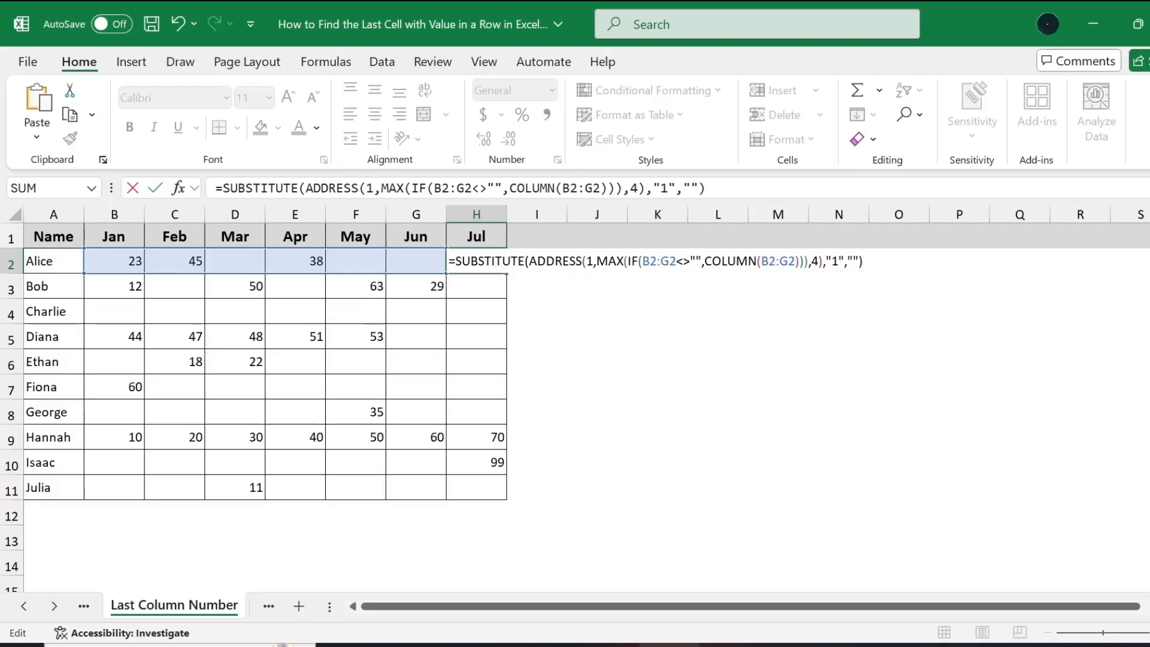
click(525, 262)
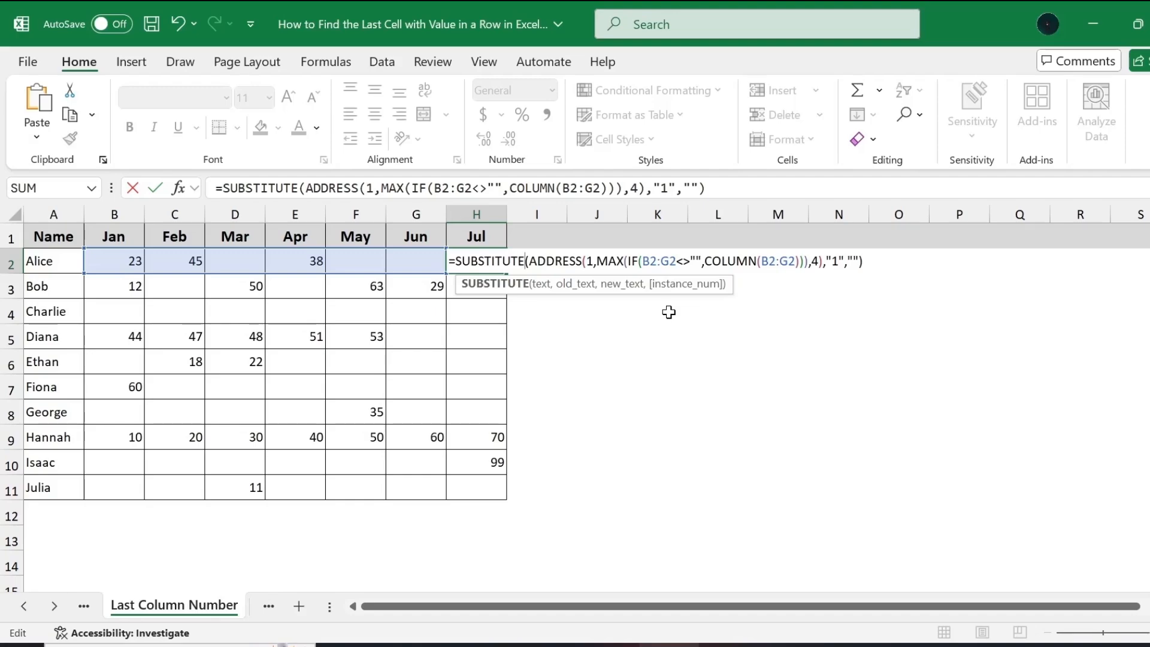
click(563, 286)
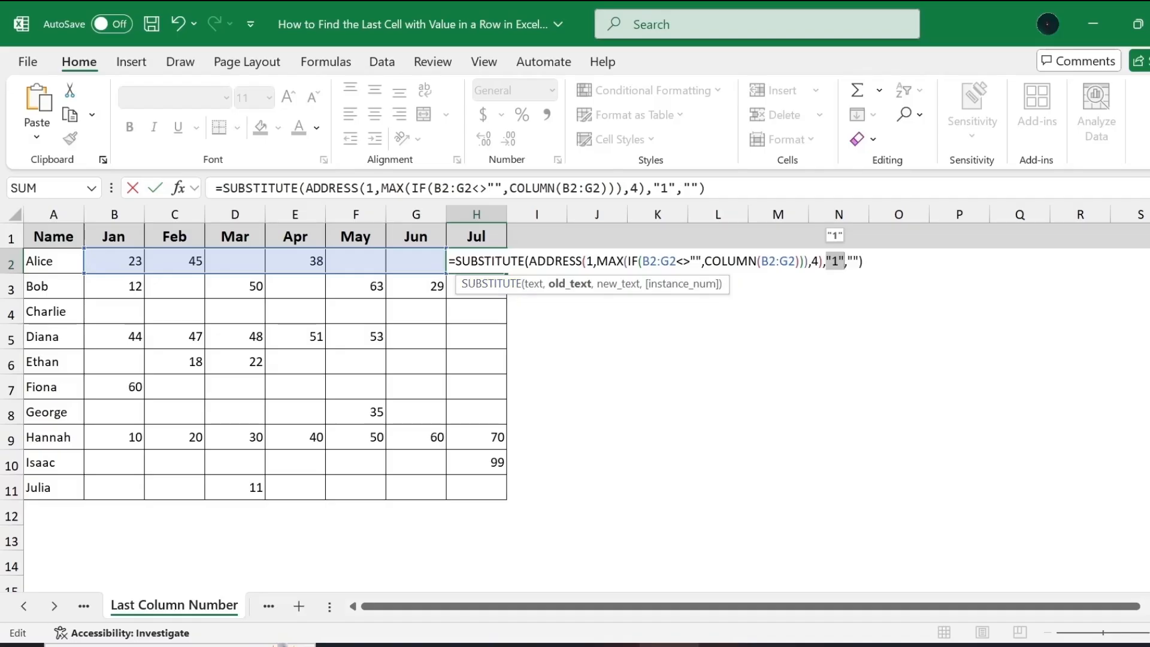
click(528, 262)
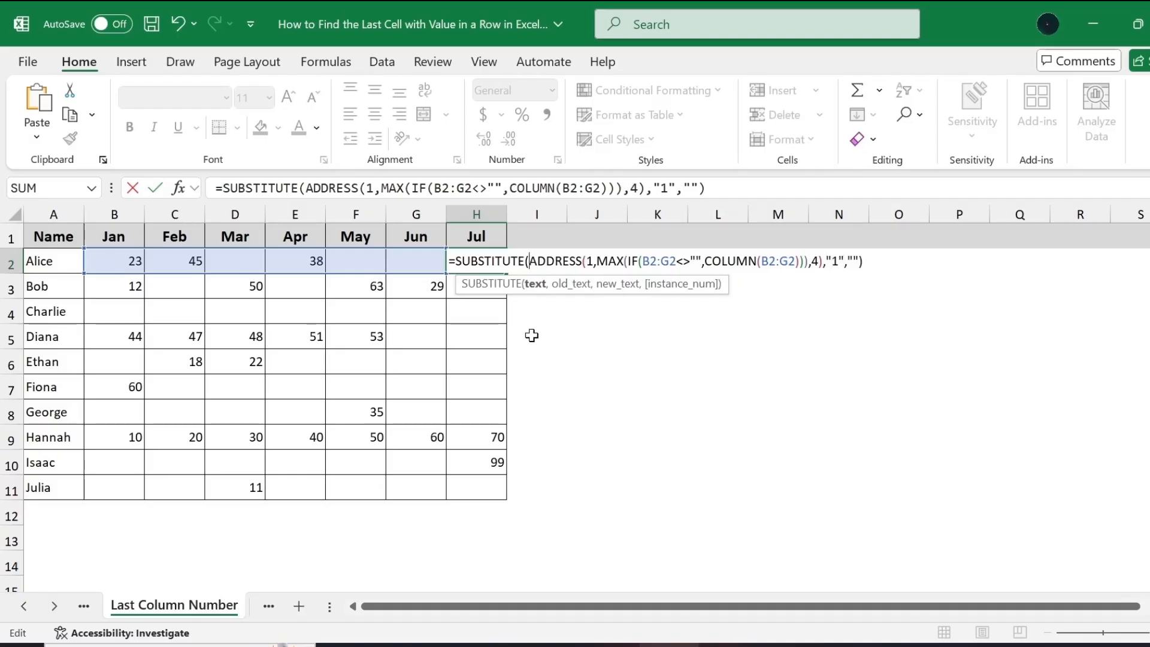
key(Return)
click(484, 264)
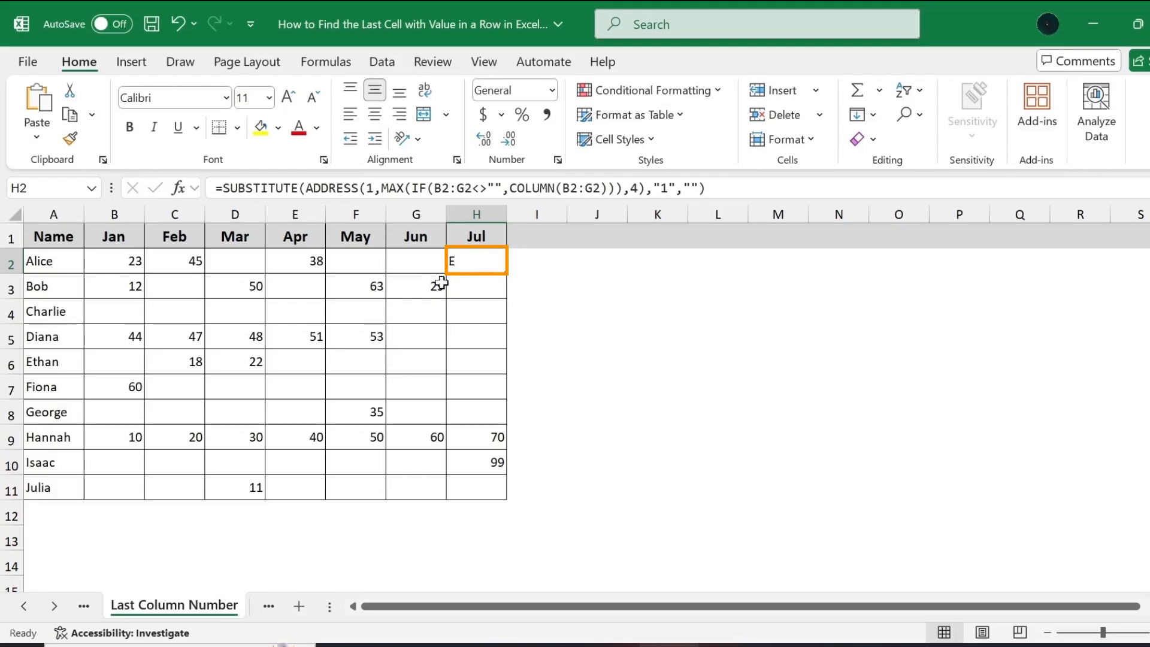
click(283, 210)
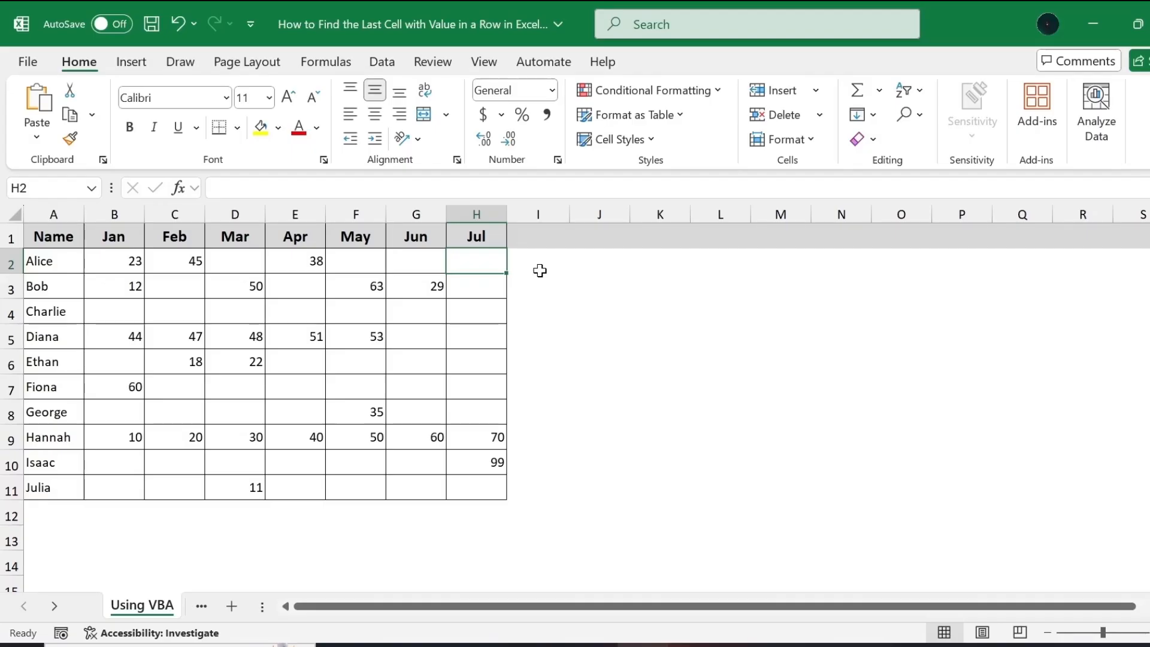
Enable the Developer tab in the ribbon customization options and apply the change.
click(26, 62)
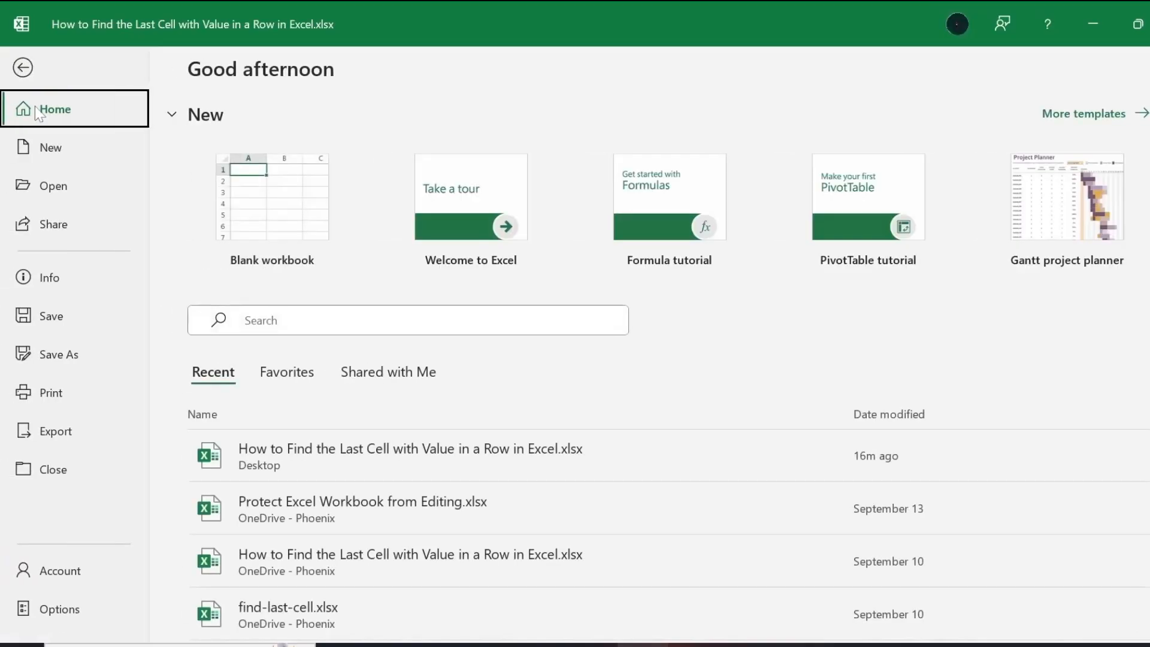
click(70, 611)
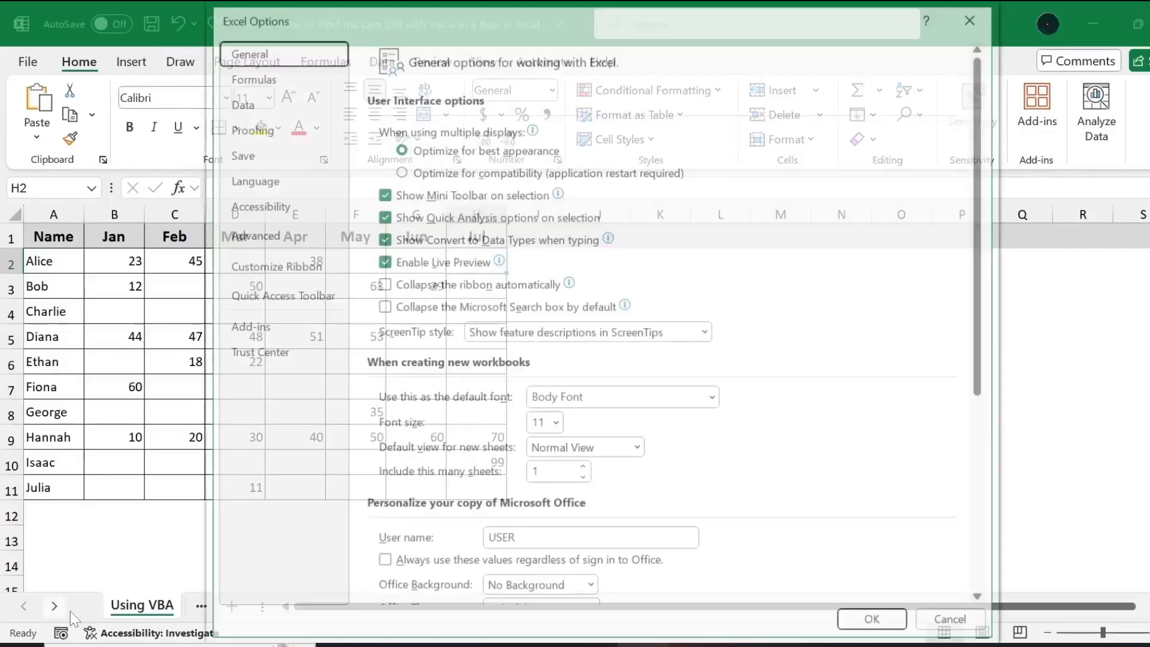
click(285, 272)
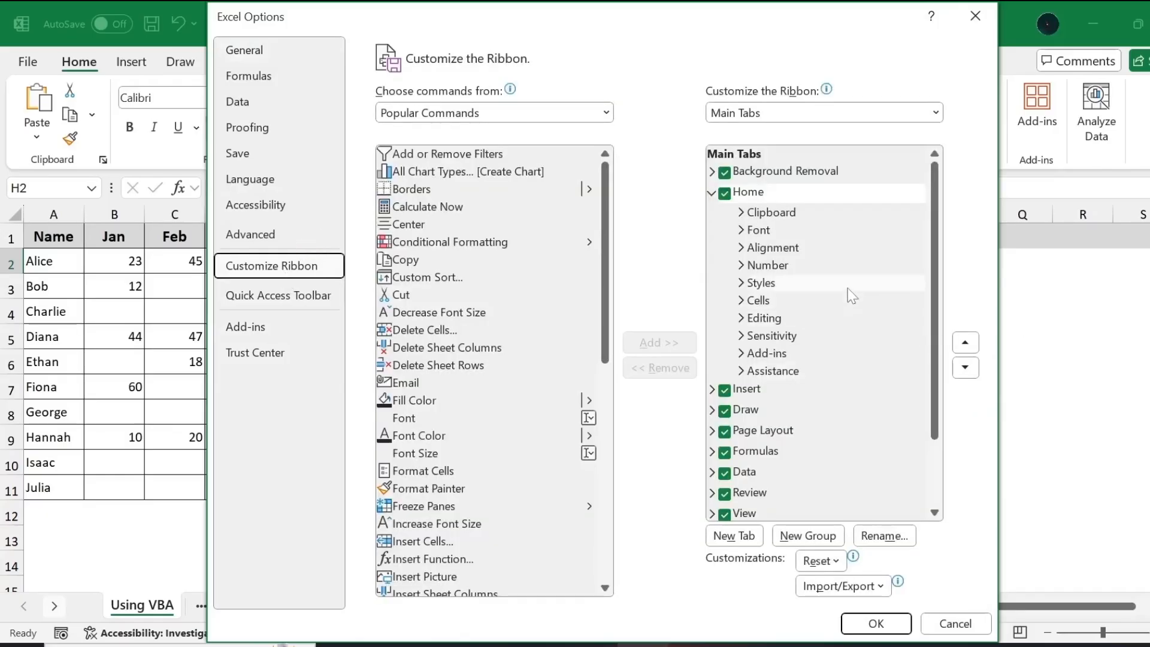
scroll(852, 295, down, 3)
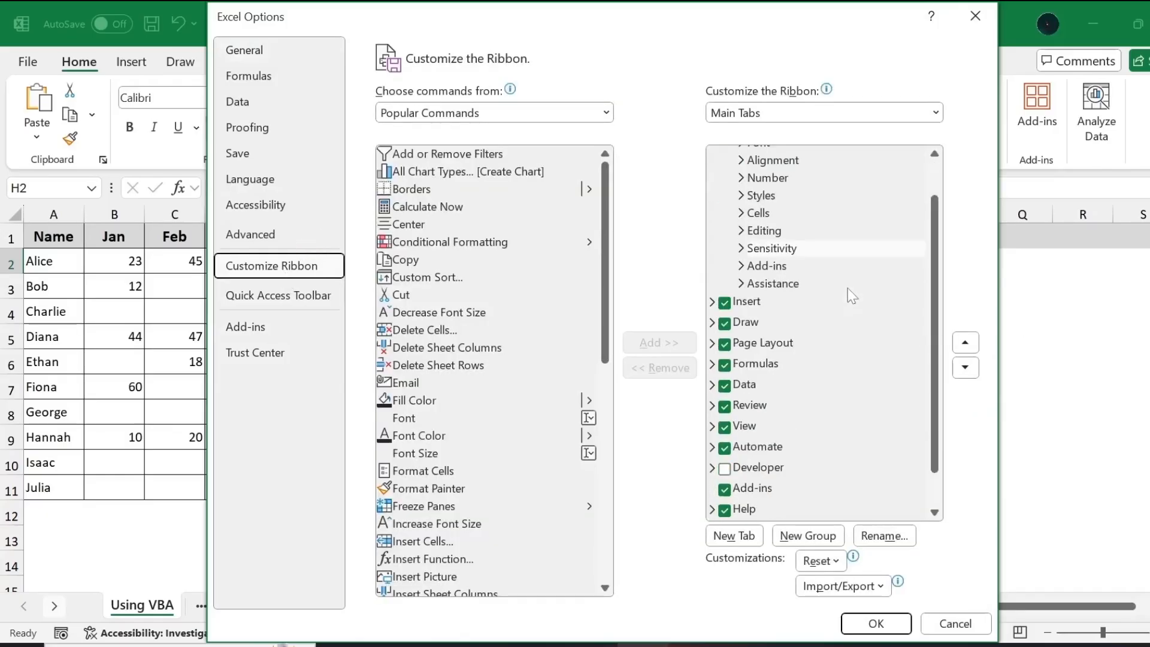
click(726, 469)
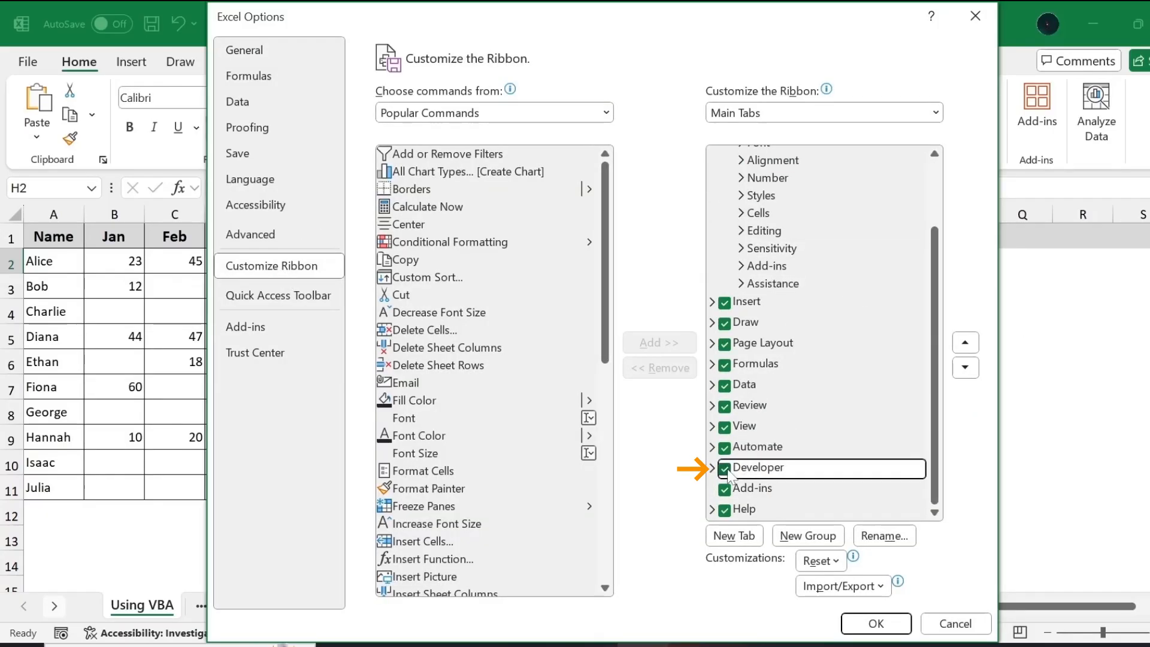
click(881, 624)
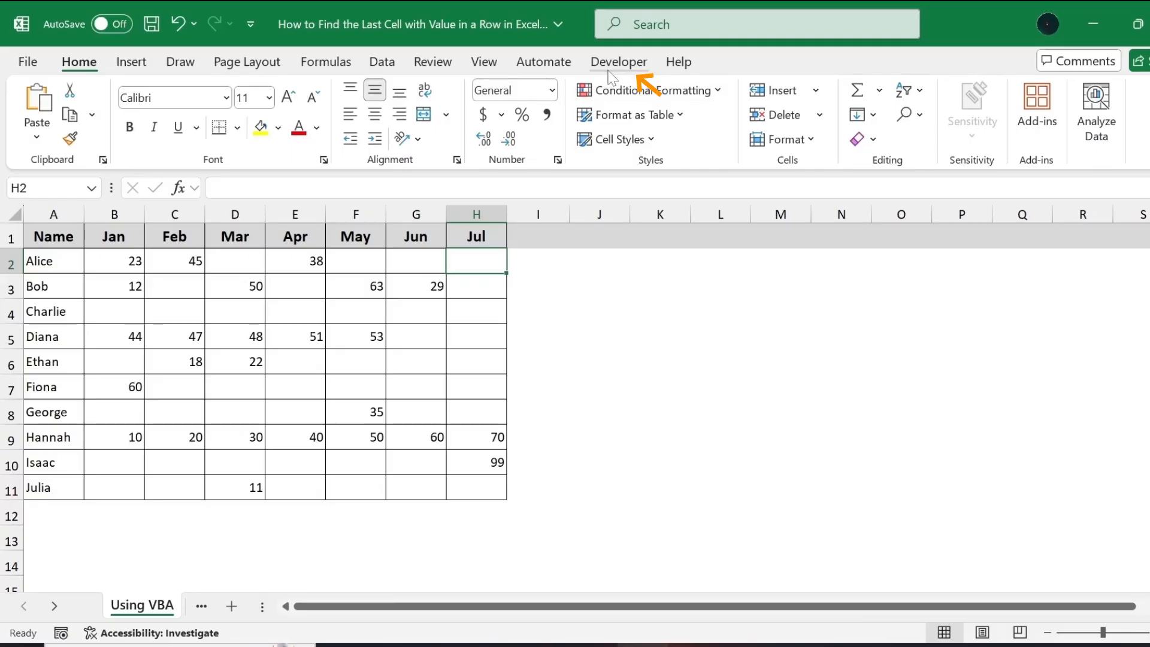
Open the Visual Basic editor and insert a new standard module into the workbook's VBA project.
click(614, 66)
key(Right)
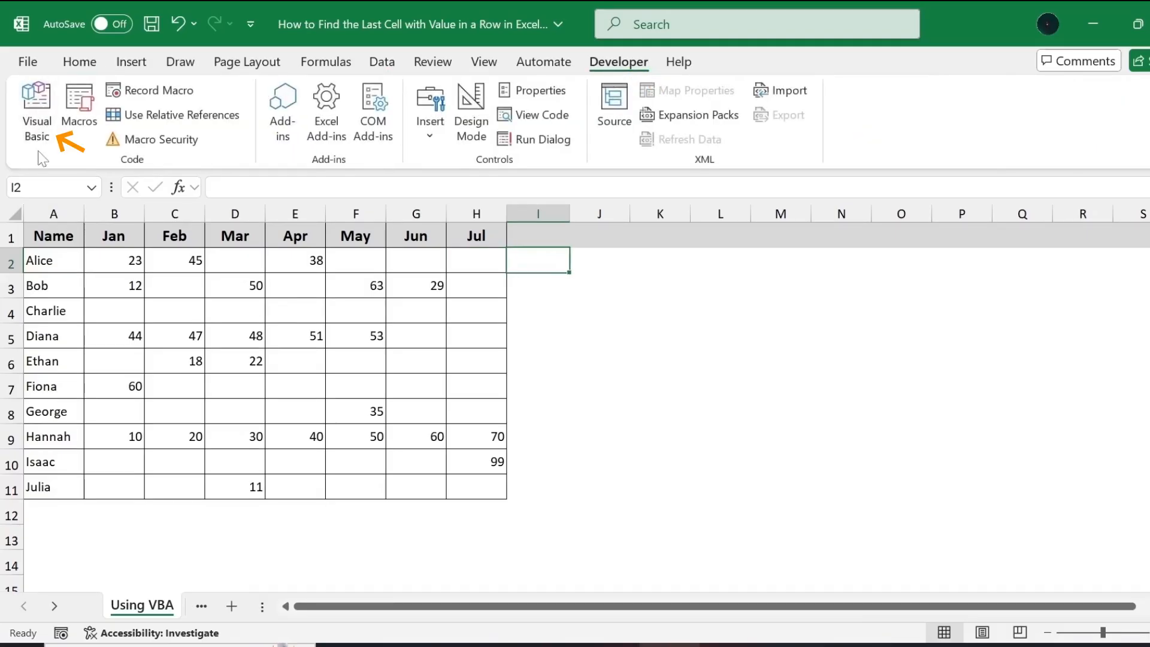
click(37, 113)
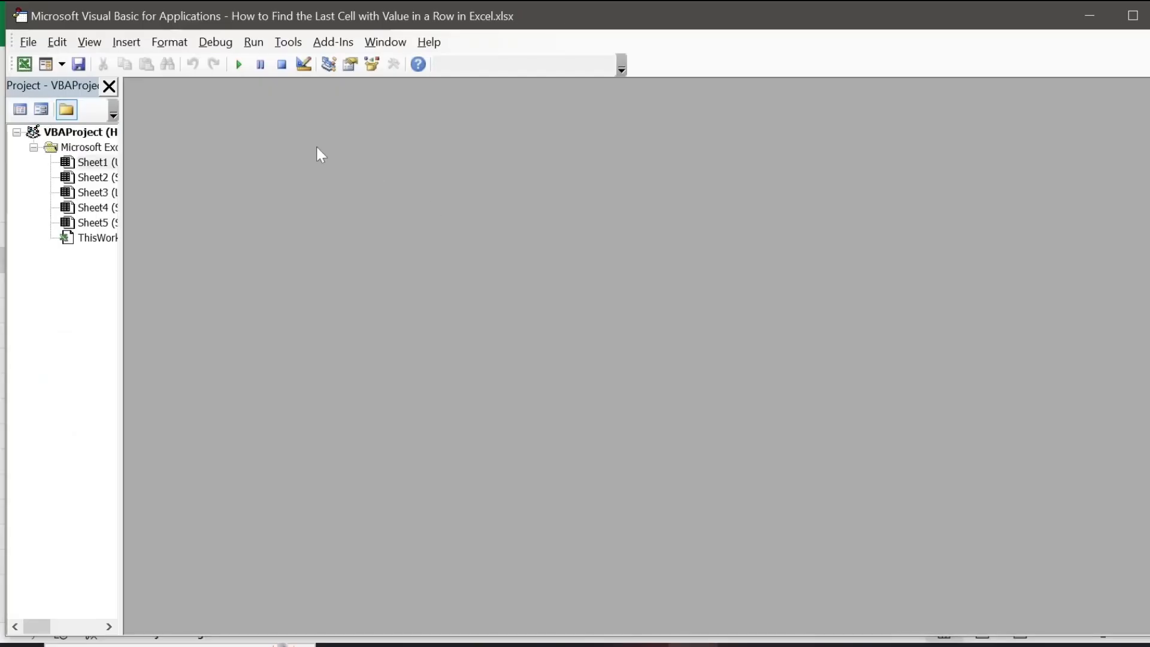
click(126, 42)
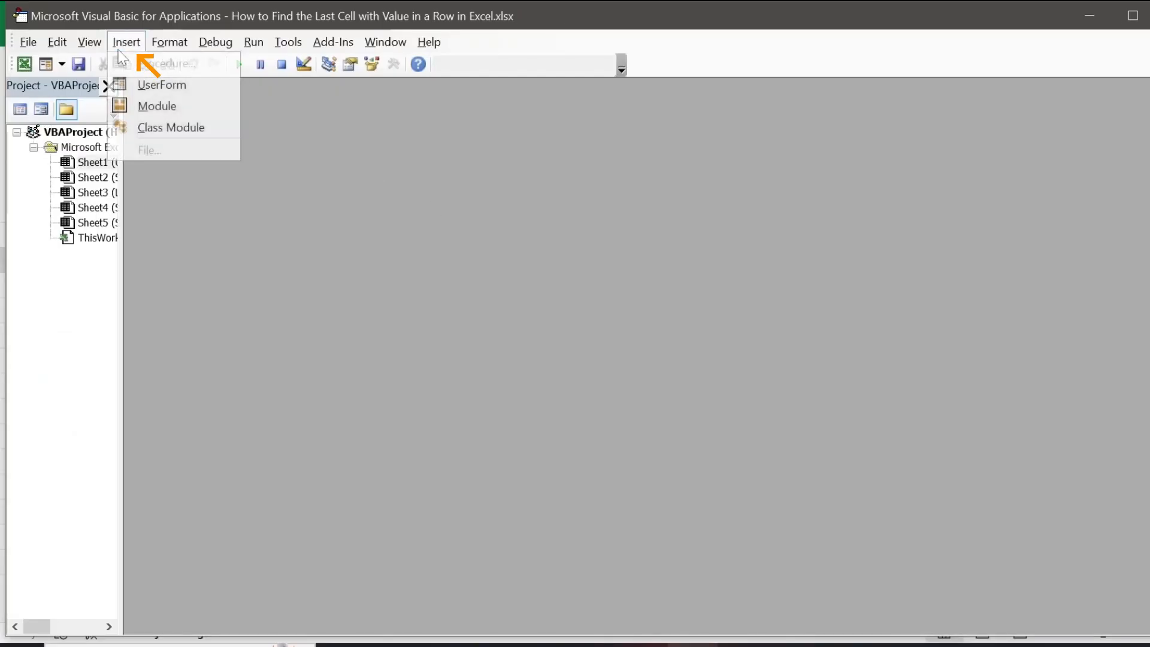
click(191, 114)
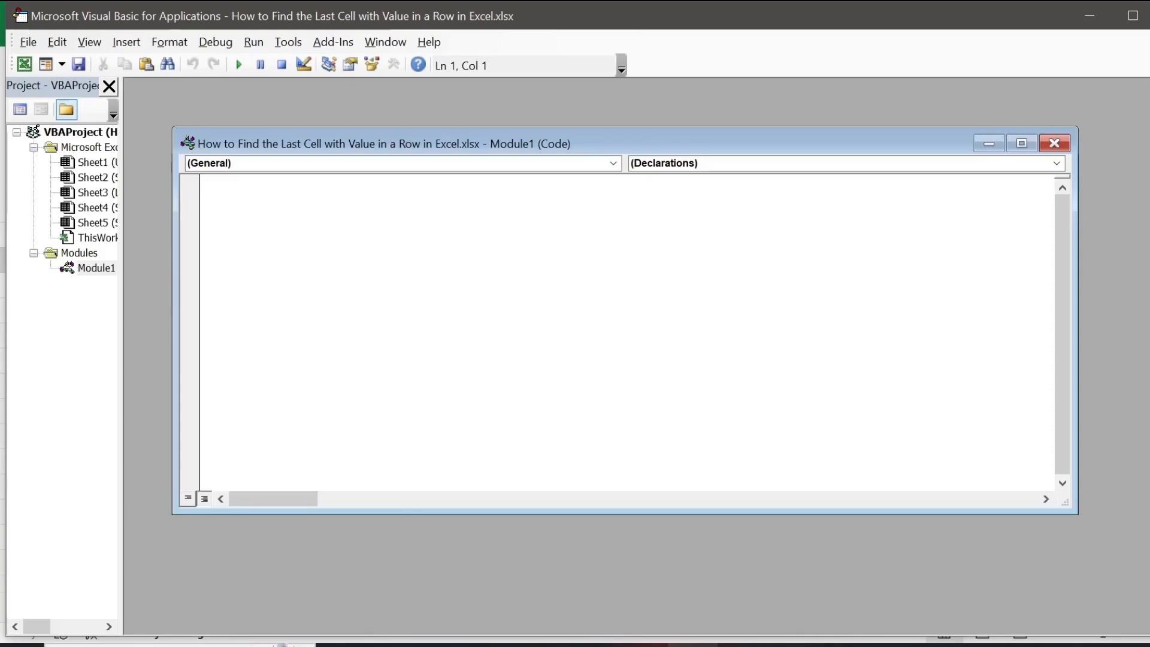
Paste the LastCellValueInRow(rng As Range) function, looping backwards through the columns to the first non-empty cell, into the module and save the workbook with its VB project.
text(Function LastCellValueInRow(rng As Range) As Variant     Dim i As Long     For i = rng.Columns.Count To 1 Step -1         If rng.Cells(1, i).Value <> "" Then             LastCellValueInRow = rng.Cells(1, i).Value             Exit Function         End If     Next i End Function)
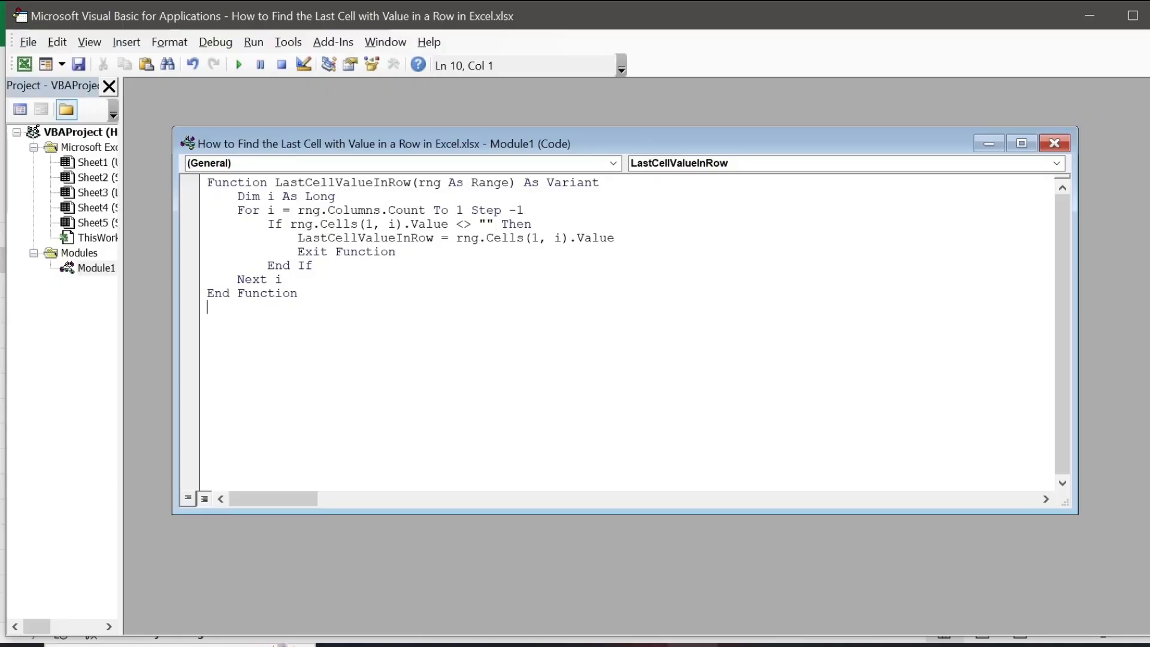
drag(299, 293, 207, 183)
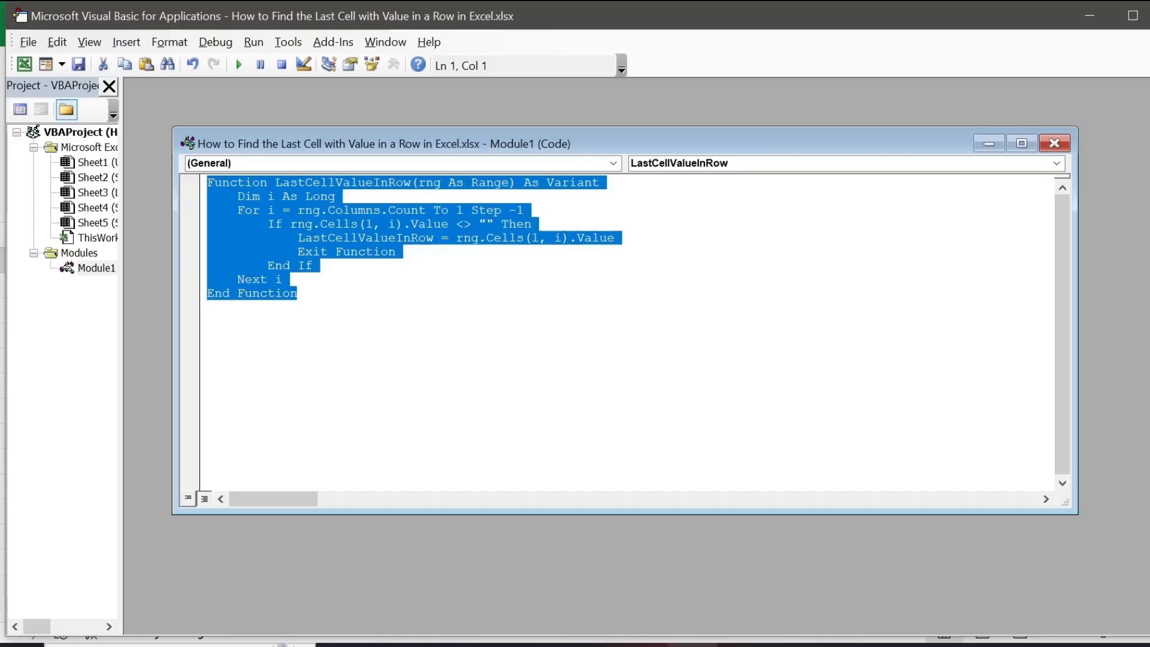
click(298, 294)
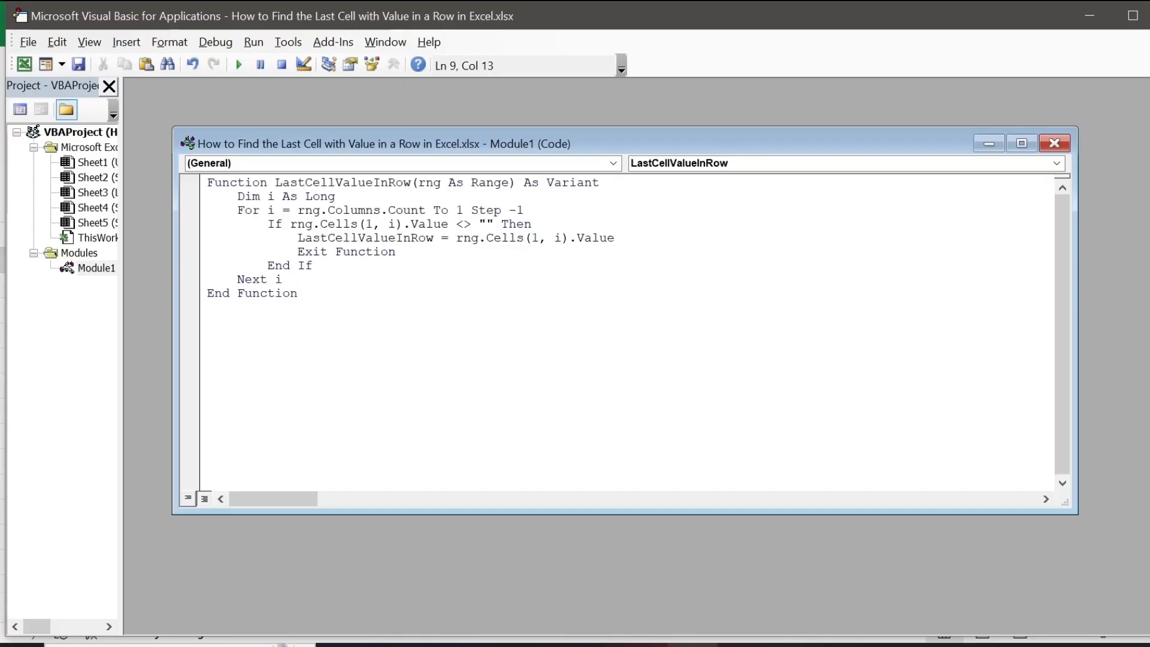
click(81, 67)
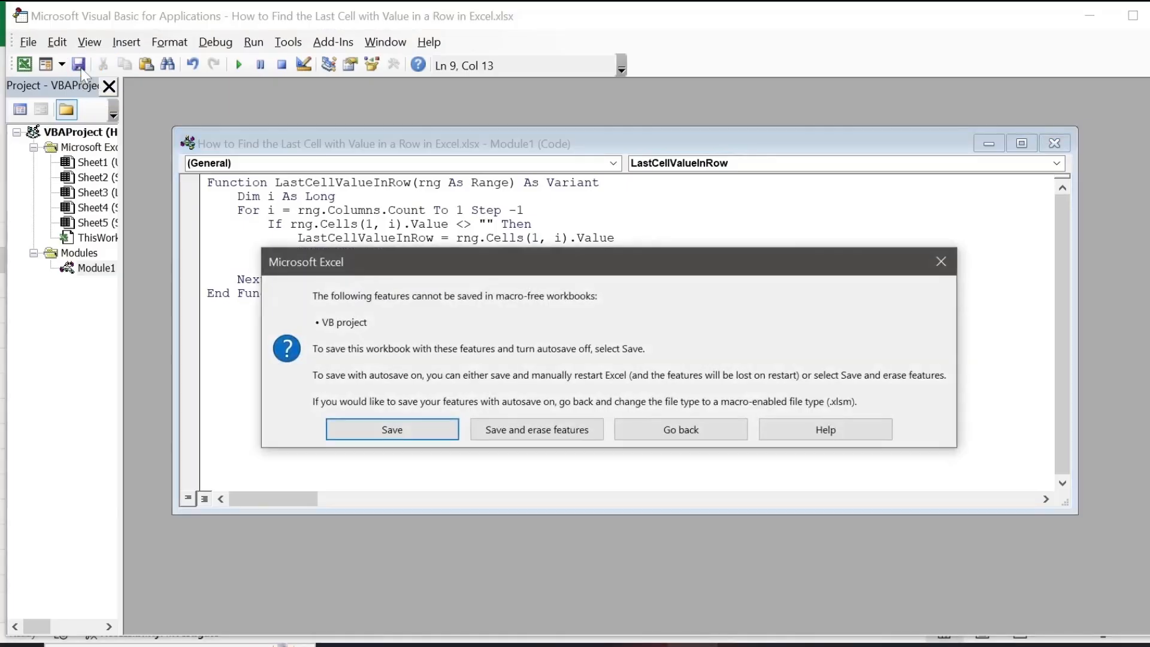
click(373, 431)
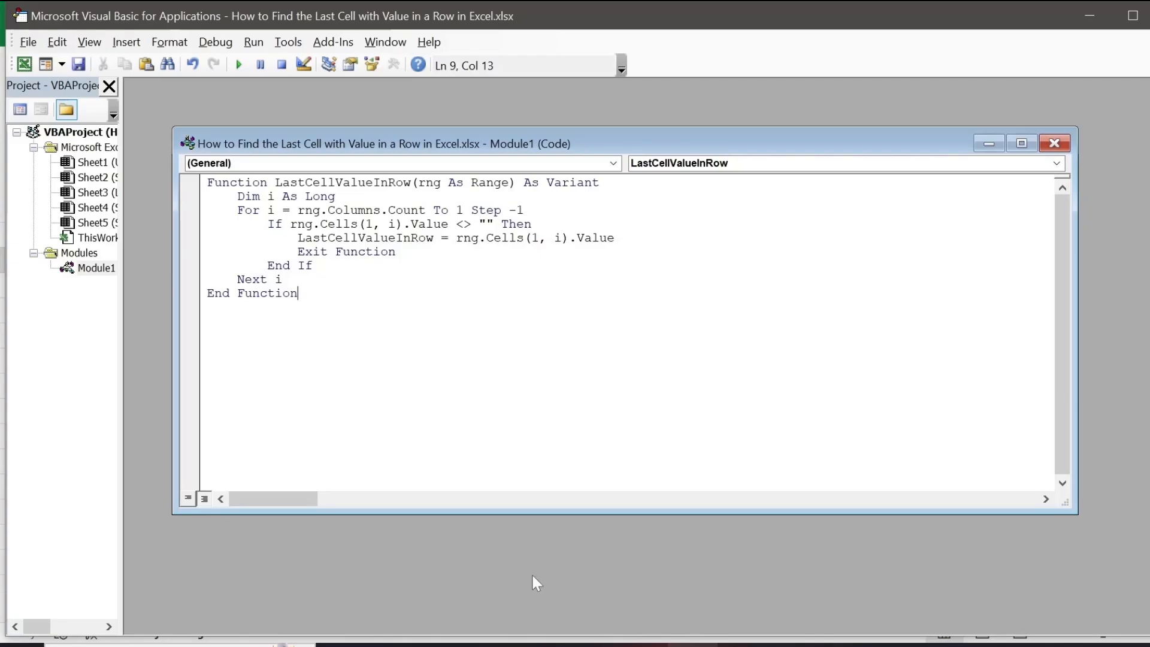
Back in the workbook, enter =LastCellValueInRow(B2:G2) in cell H2 of the Using VBA sheet and compare the result with cell E2.
click(590, 639)
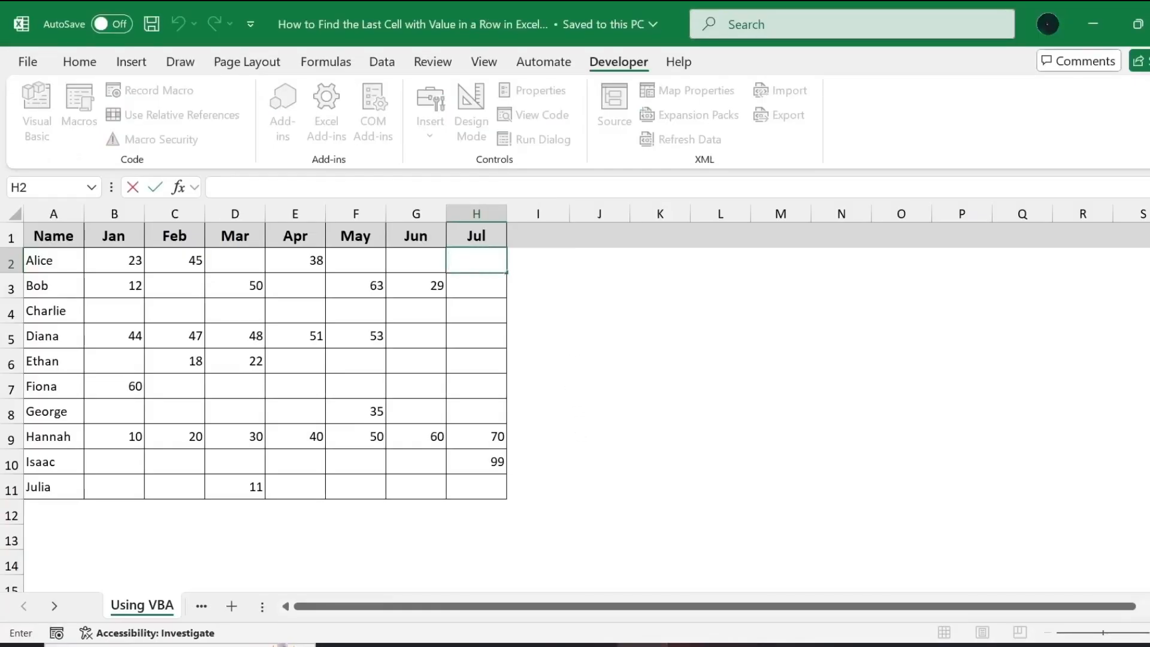
text(=Last)
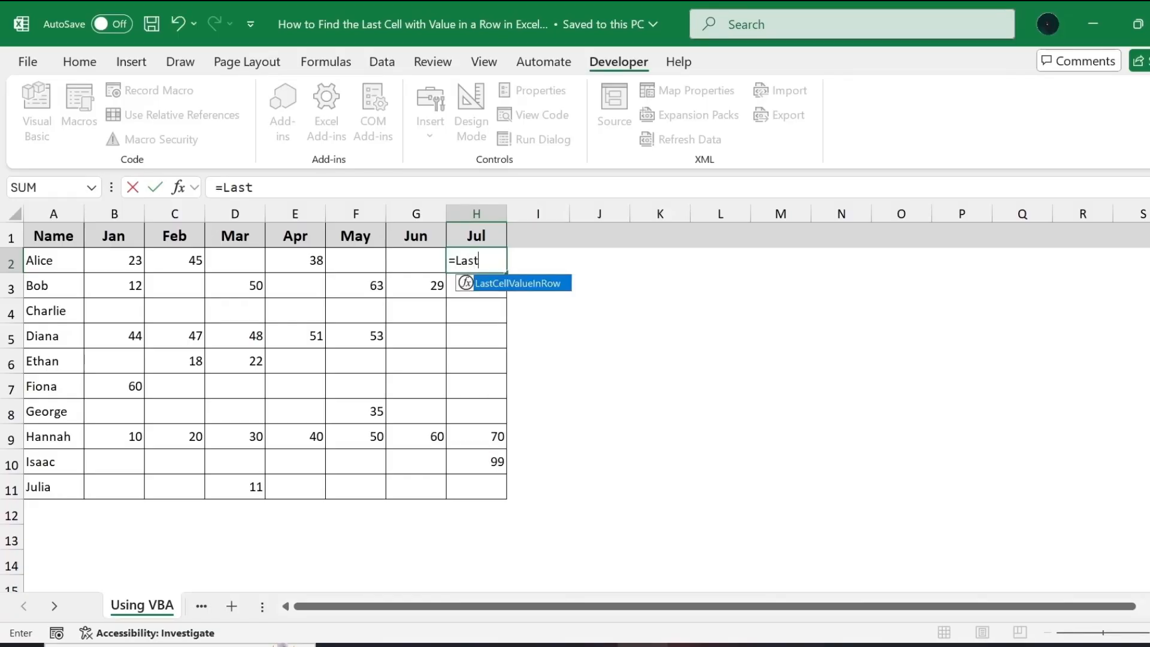
key(Tab)
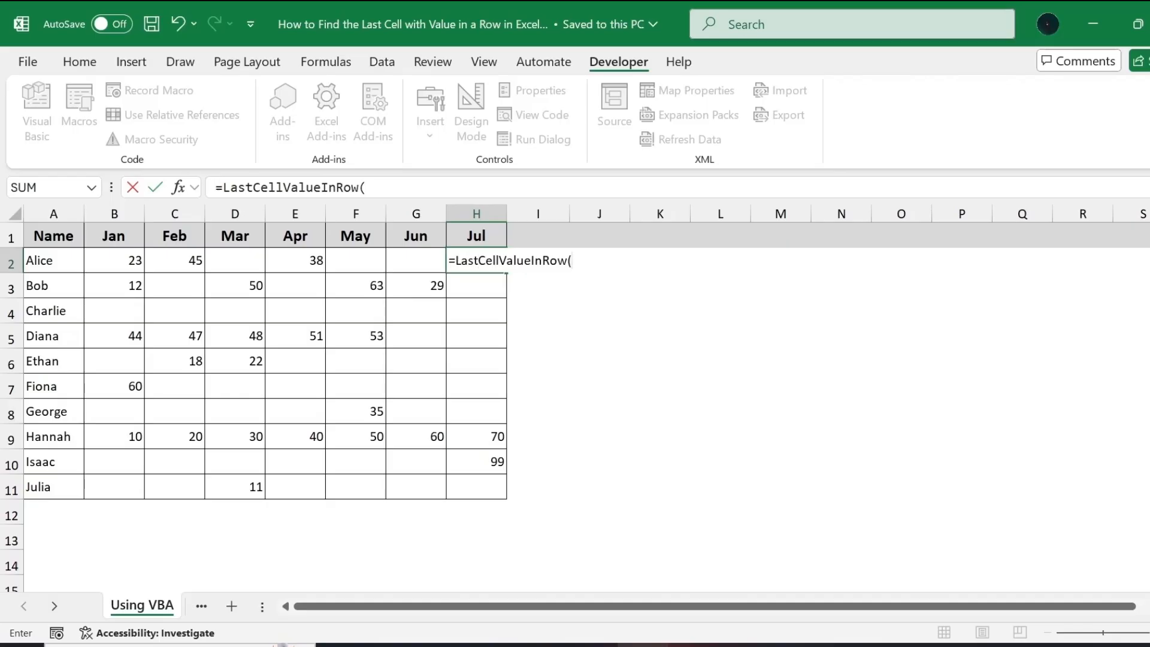
text(B2:)
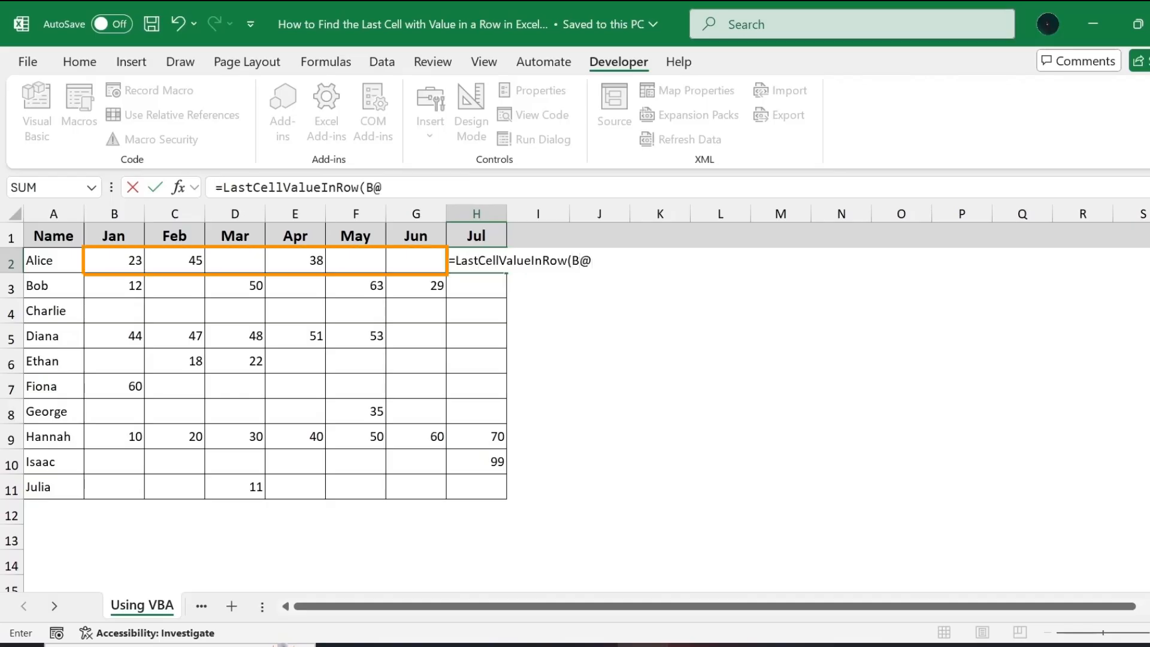
text(G2)
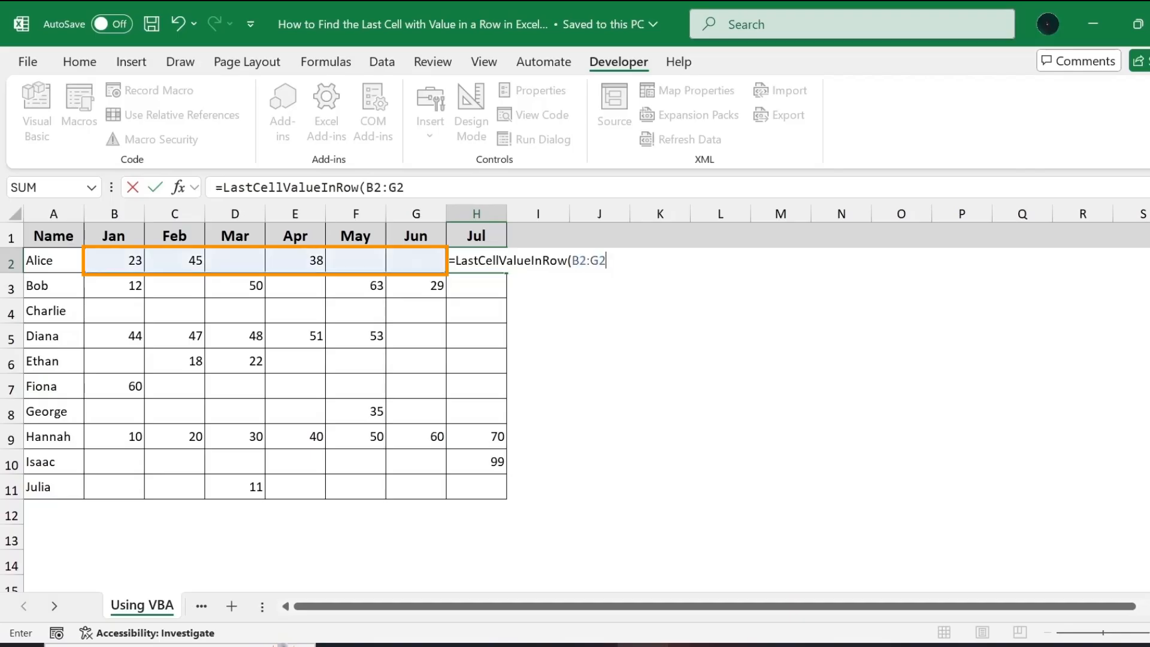
text())
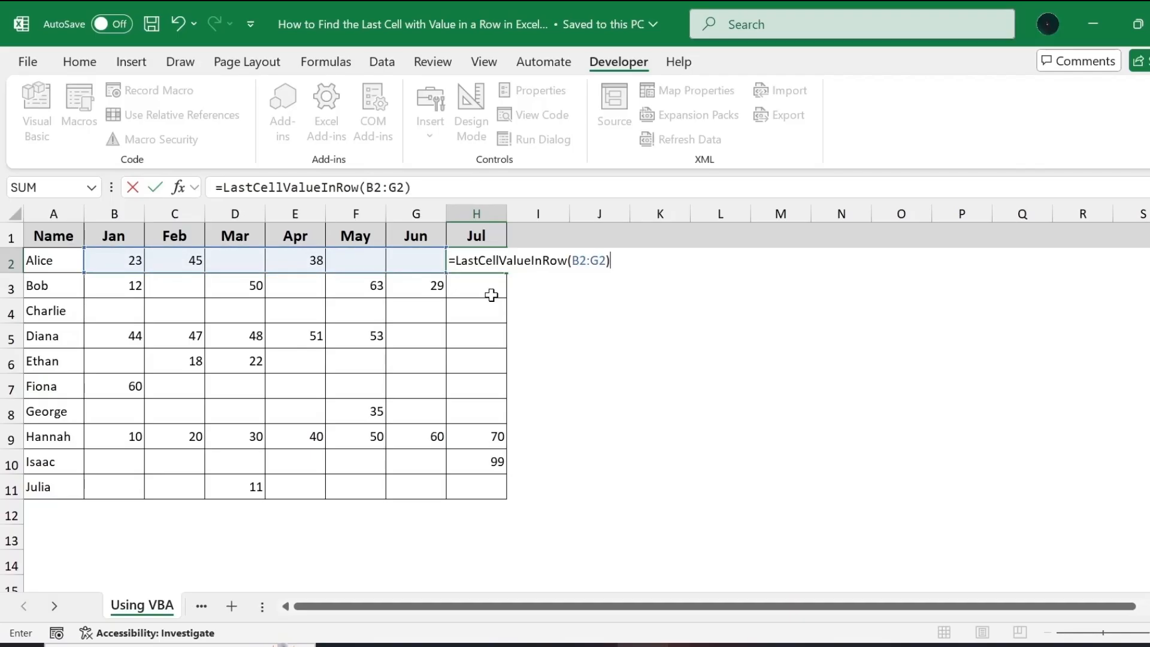
key(Return)
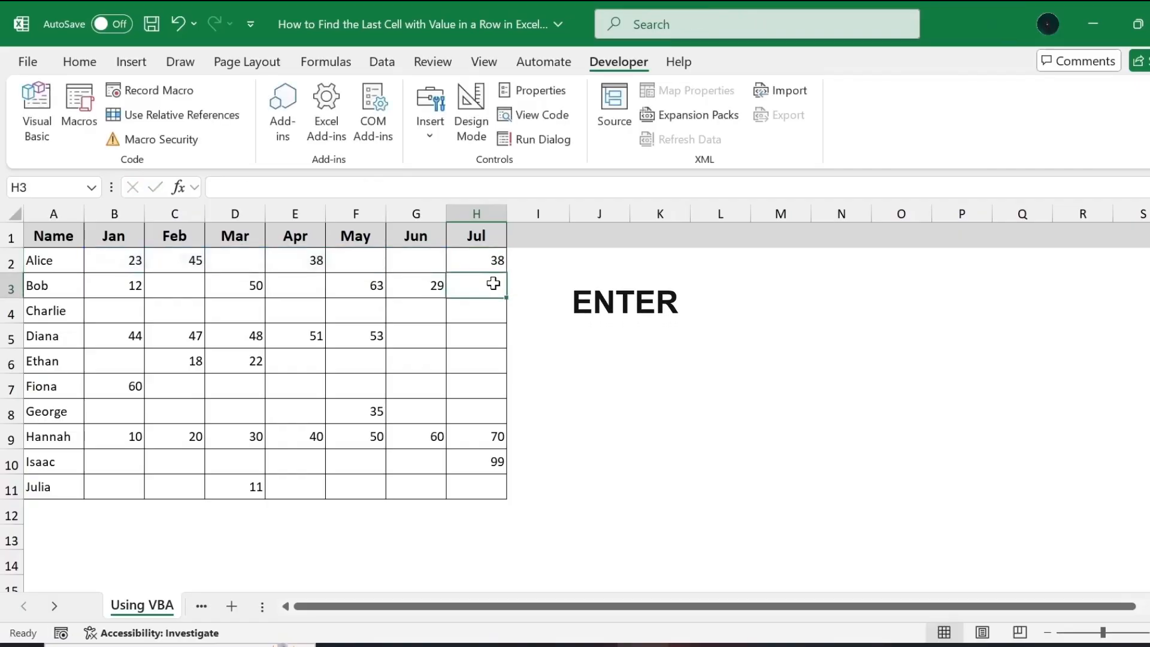
click(474, 261)
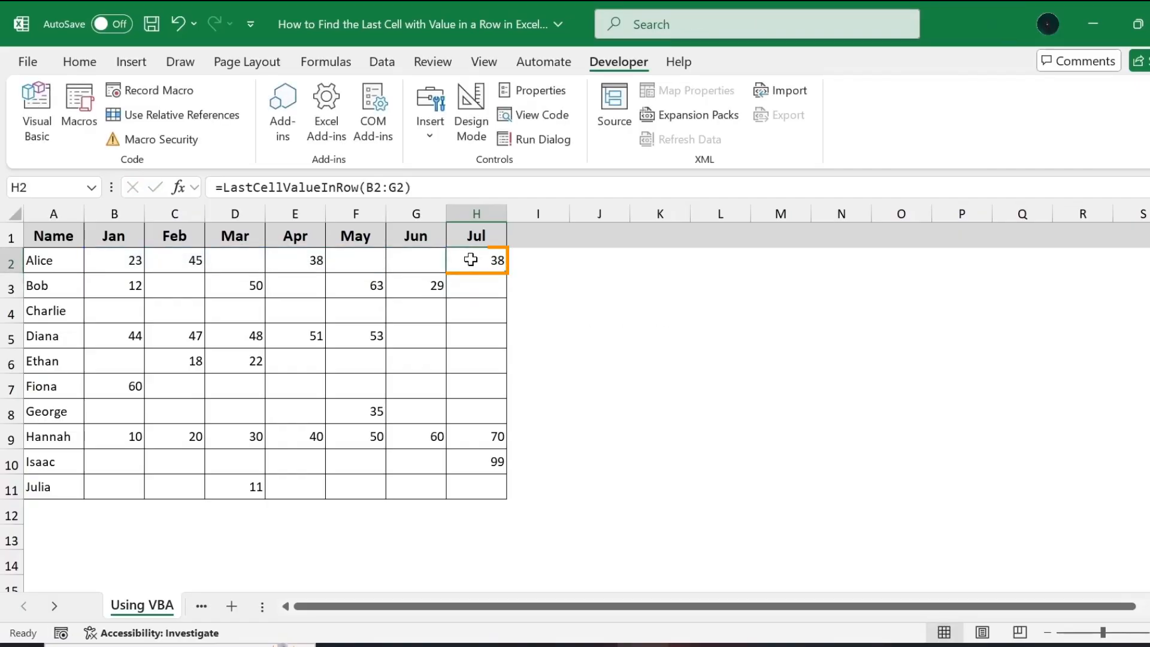
click(283, 263)
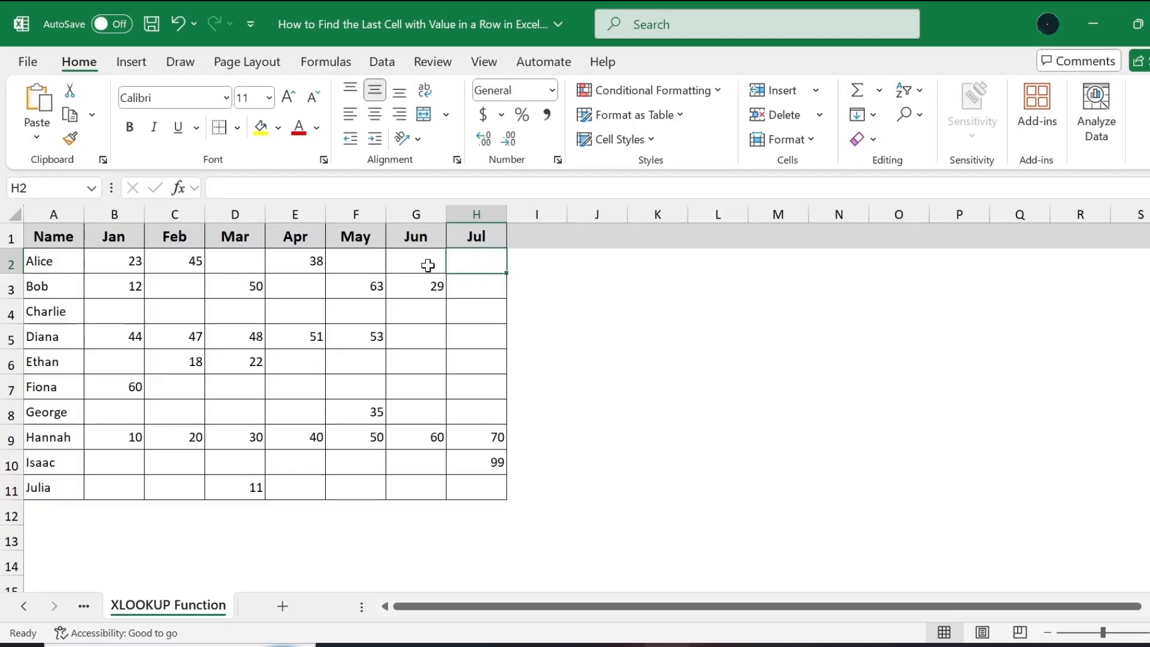
Enter =XLOOKUP(TRUE, B2:G2<>"", B2:G2,,,-1) in cell H2 of the XLOOKUP Function sheet and compare the result with cell E2.
key(BackSpace)
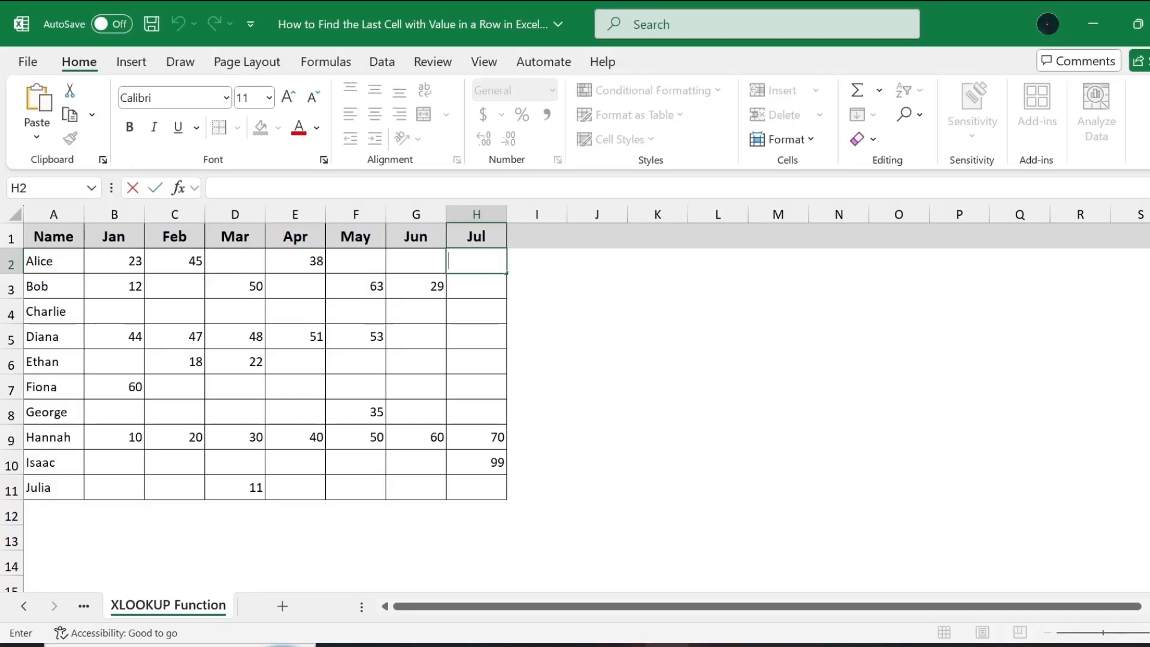
text(=XLOOKUP(TRUE, B2:G2<>"", B2:G2,,,-1))
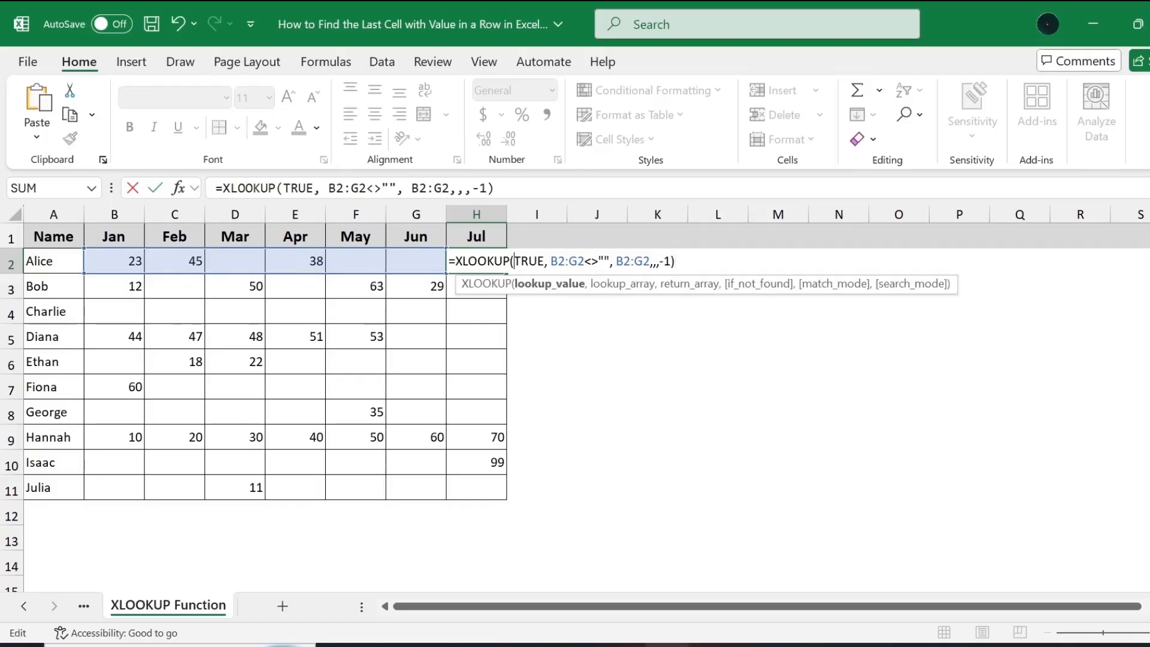
key(Return)
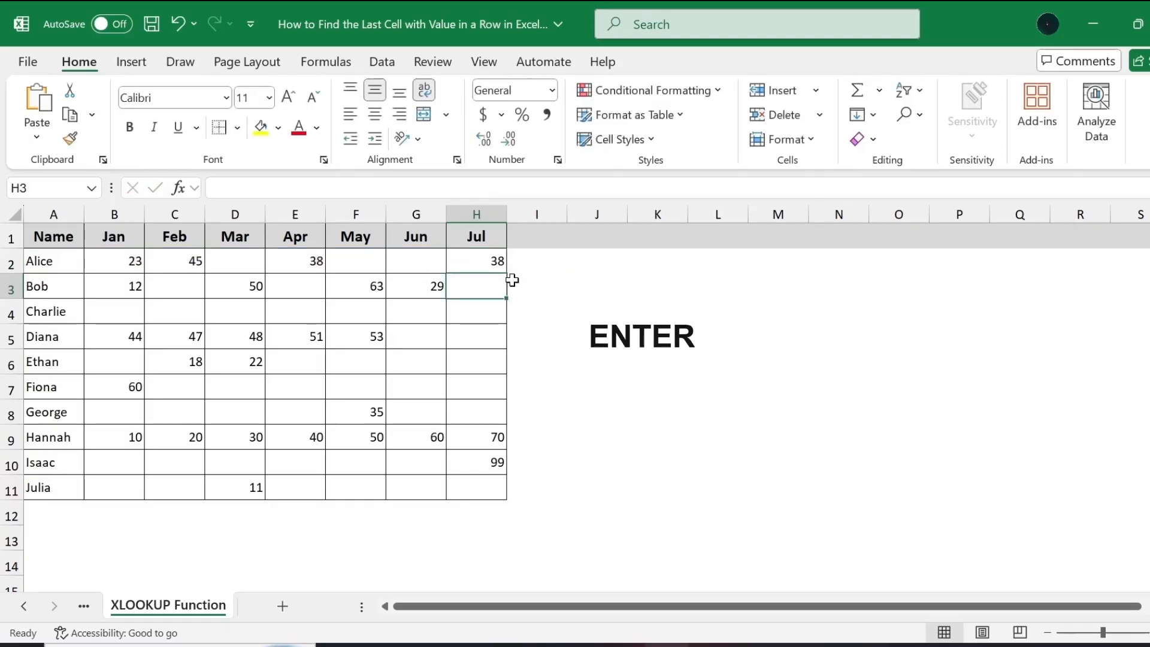
click(481, 265)
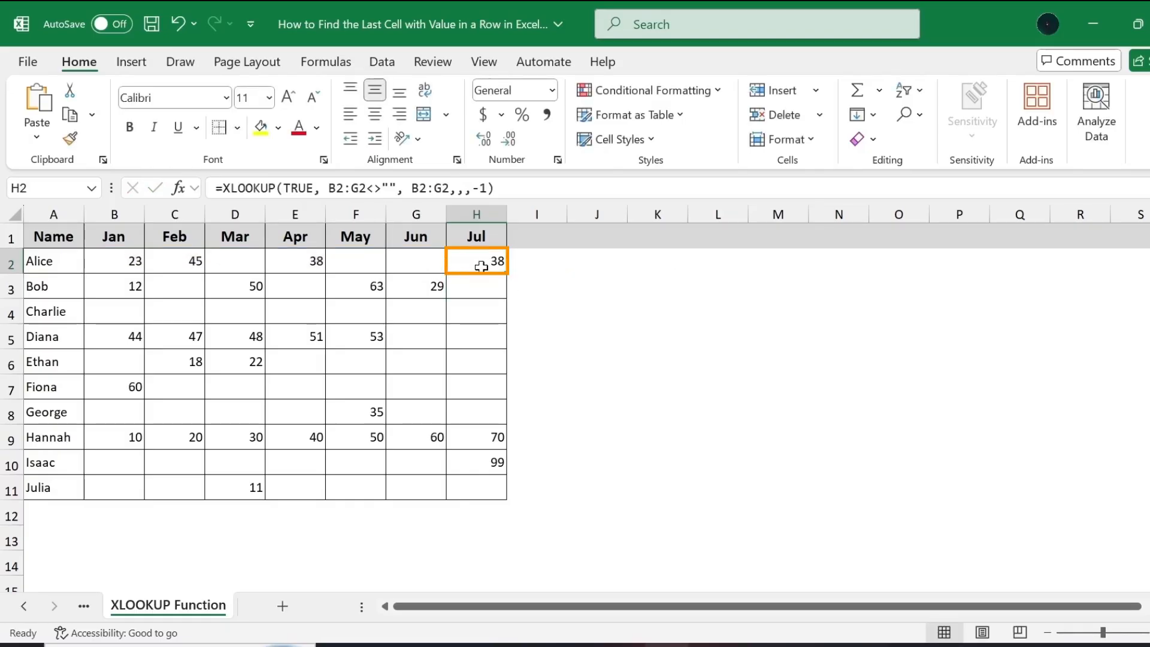
click(288, 259)
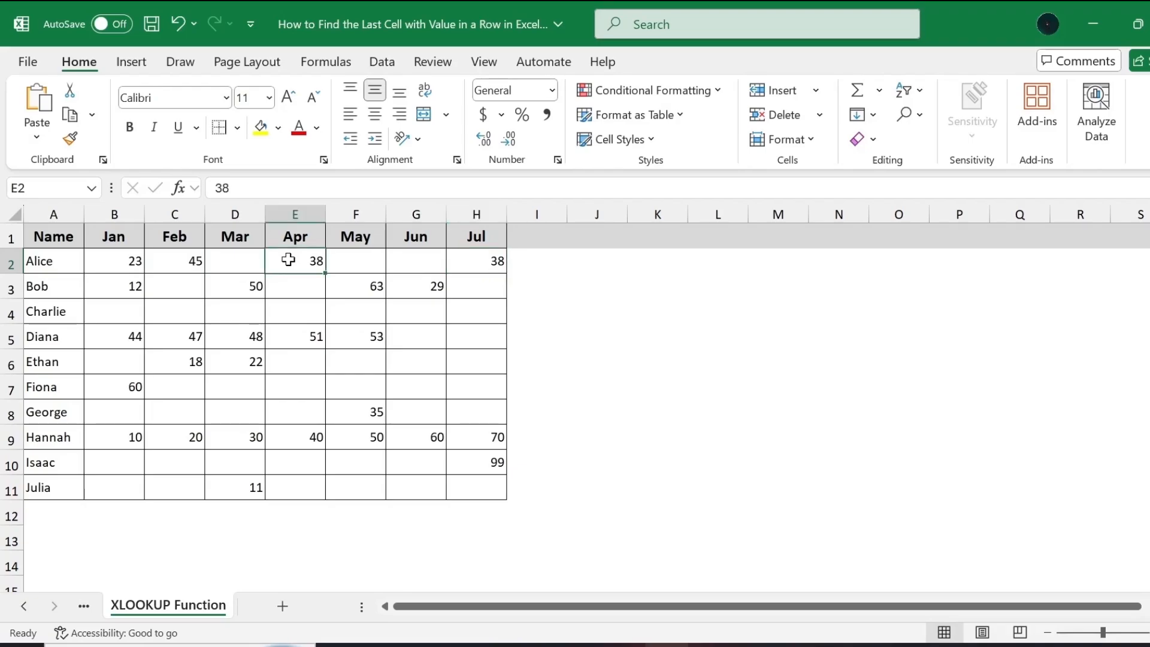